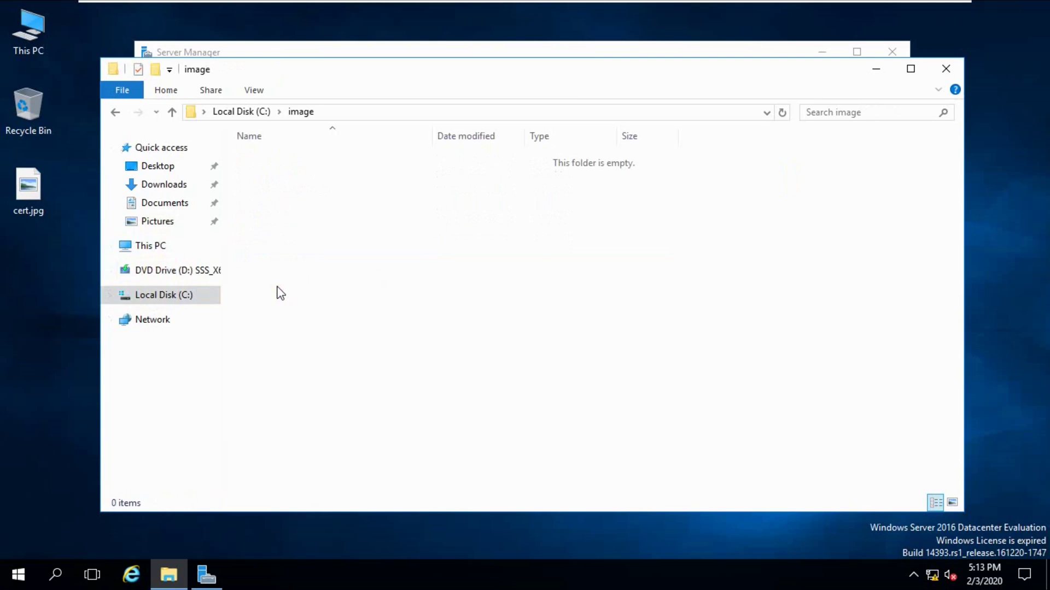
# Step: Move cert.jpg from the desktop into the C:\image folder and return to the root of drive C
pyautogui.click(49, 187)
pyautogui.moveTo(47, 188); pyautogui.dragTo(291, 181)
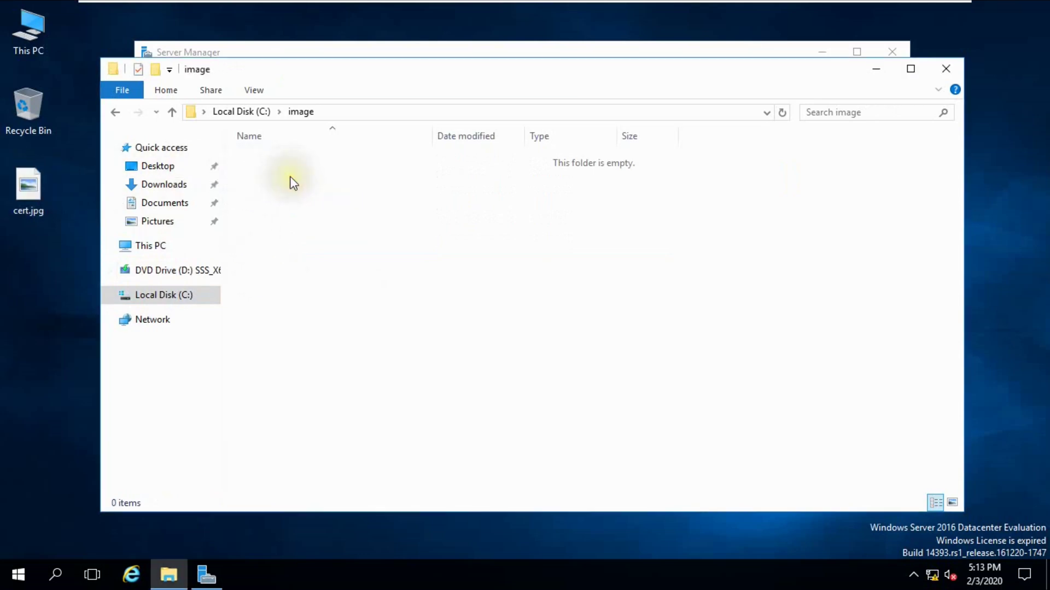
pyautogui.click(172, 112)
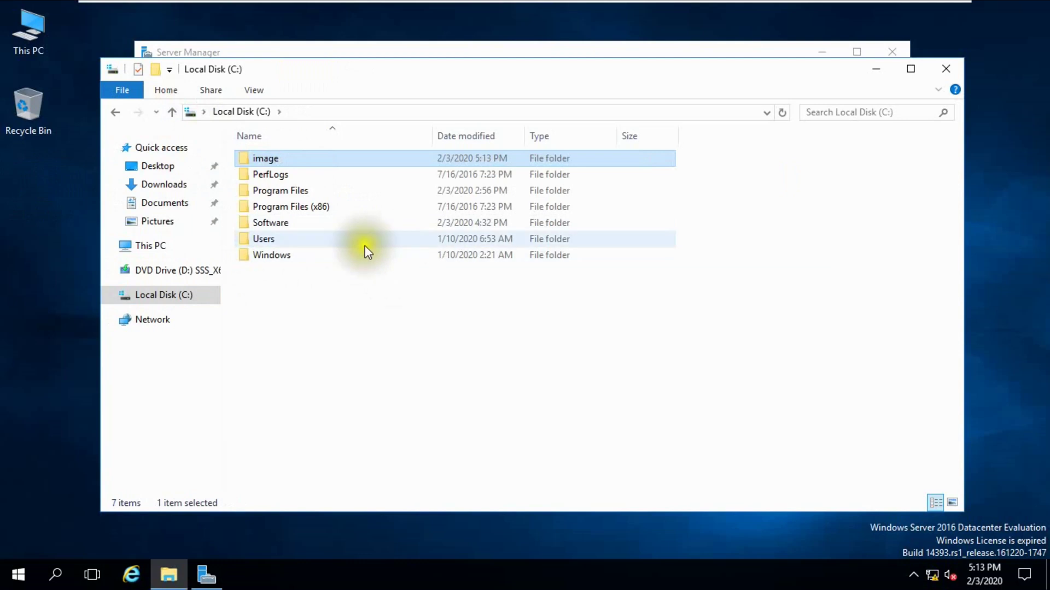
# Step: Enable advanced sharing for the image folder with the share name image, keeping Read permission for Everyone
pyautogui.rightClick(277, 159)
pyautogui.click(323, 449)
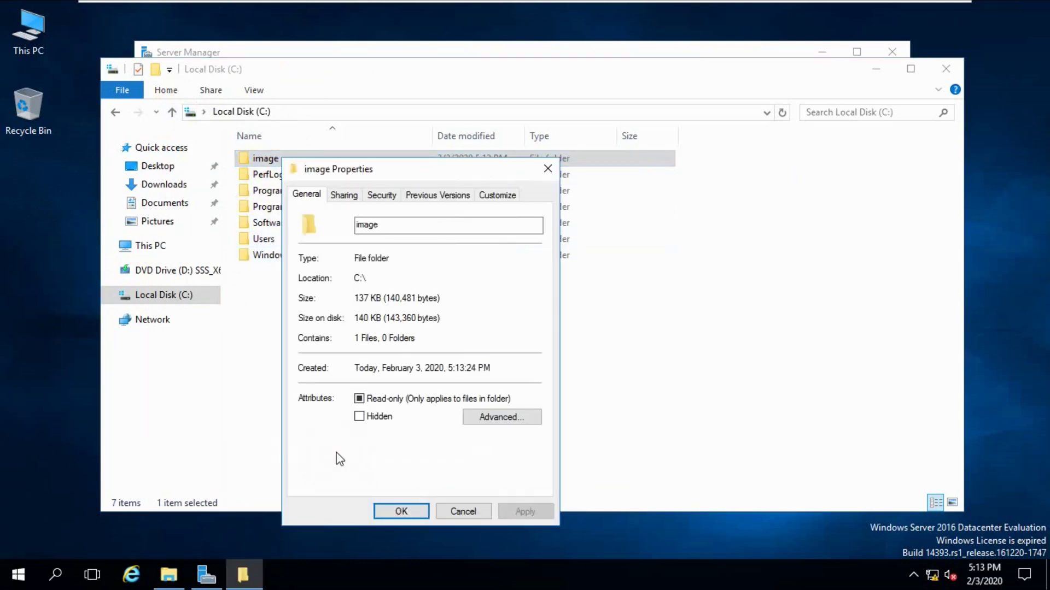
pyautogui.click(344, 196)
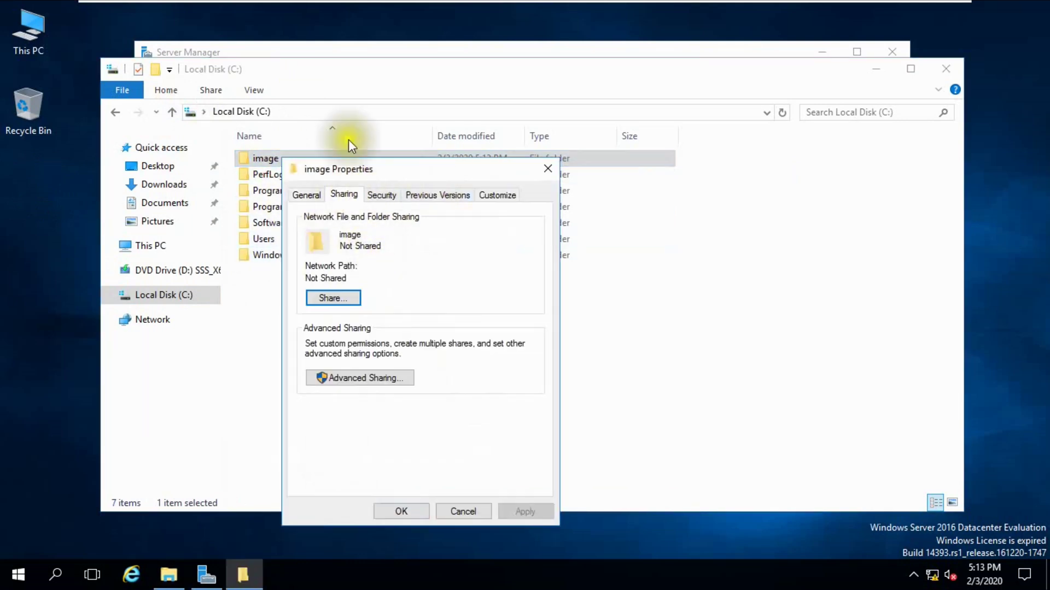
pyautogui.click(355, 376)
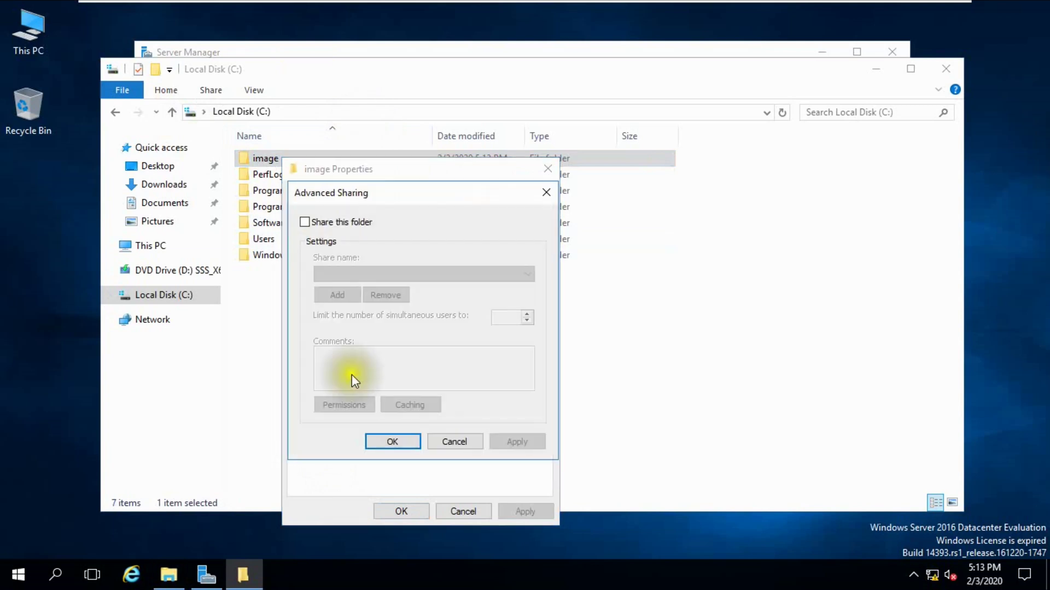
pyautogui.click(326, 224)
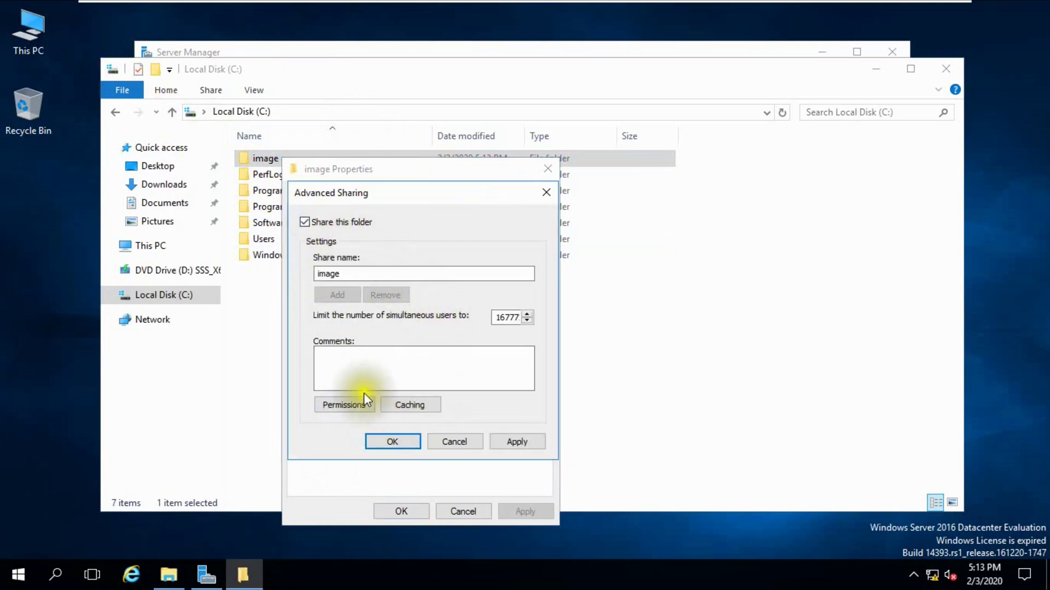
pyautogui.click(355, 404)
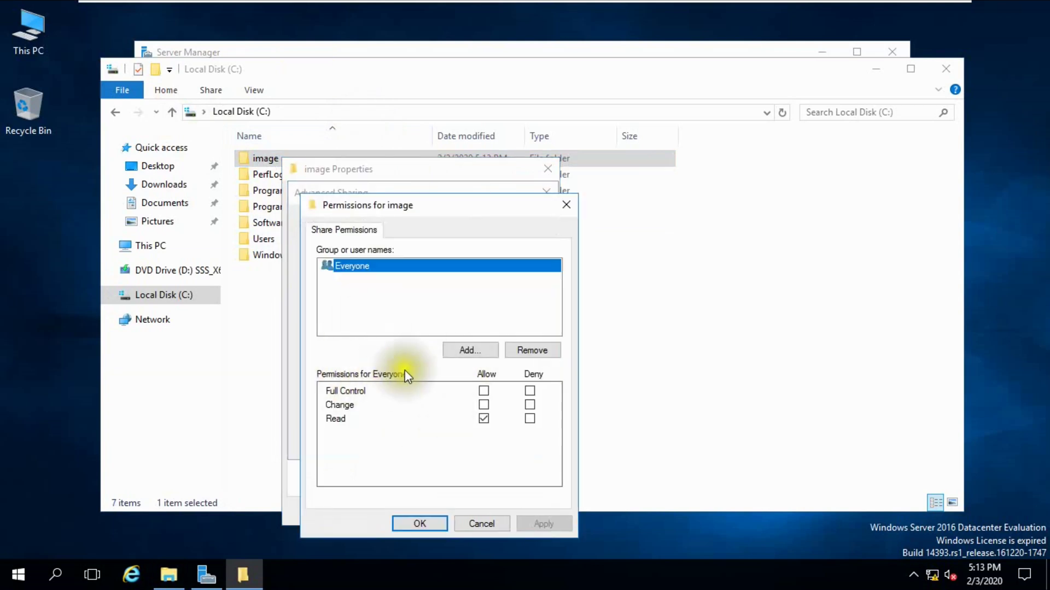
pyautogui.click(430, 523)
# Step: Set the share's caching so no files or programs are available offline, and apply the advanced sharing settings
pyautogui.click(405, 404)
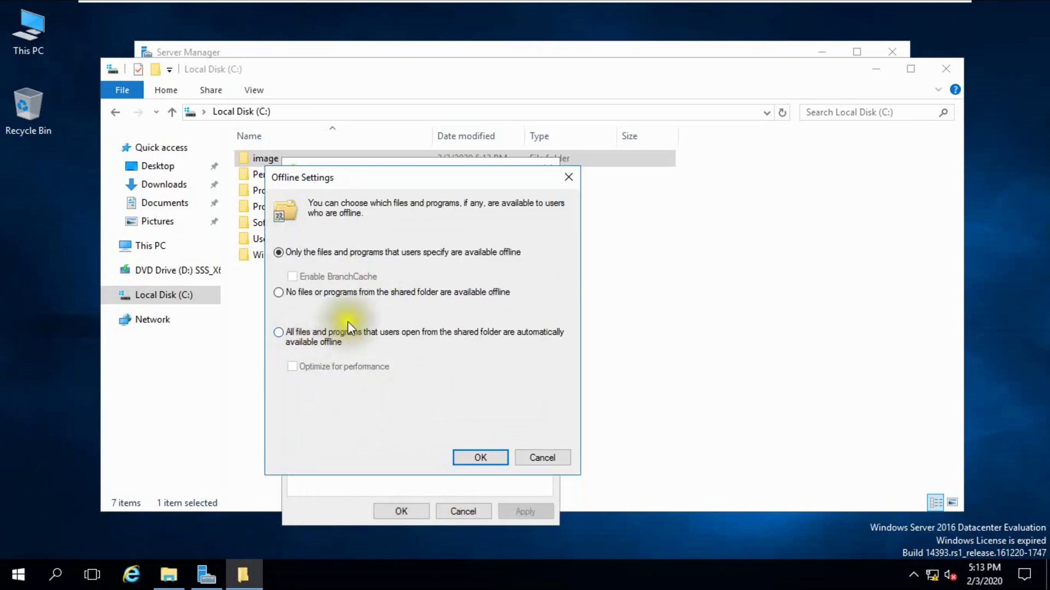
pyautogui.click(301, 292)
pyautogui.click(475, 460)
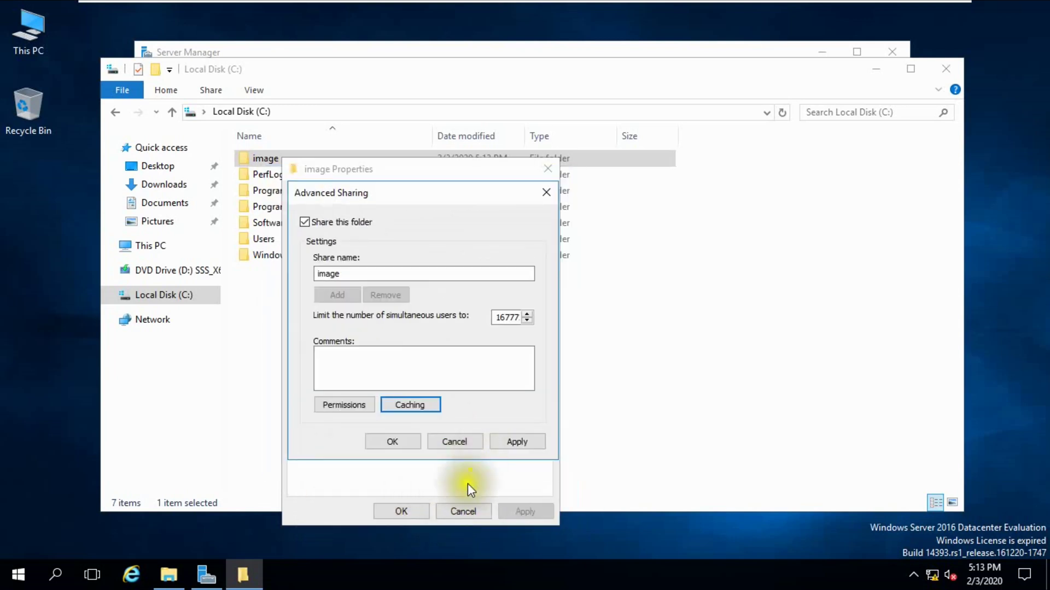
pyautogui.click(517, 442)
pyautogui.click(403, 444)
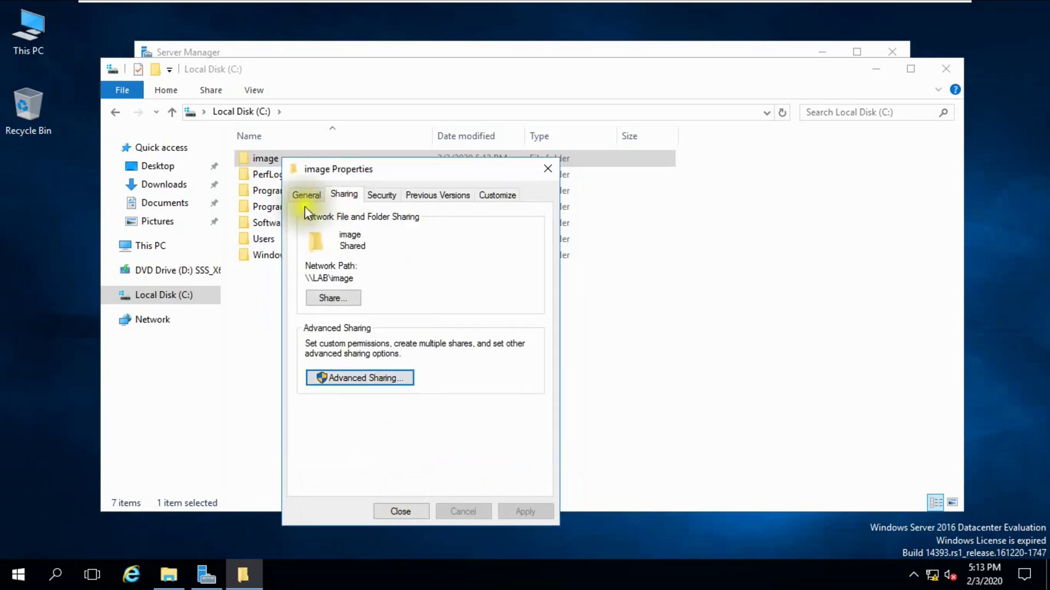
# Step: Examine the image folder's network path in its properties, and check the picture's file name and local path inside the folder
pyautogui.moveTo(305, 278); pyautogui.dragTo(356, 278)
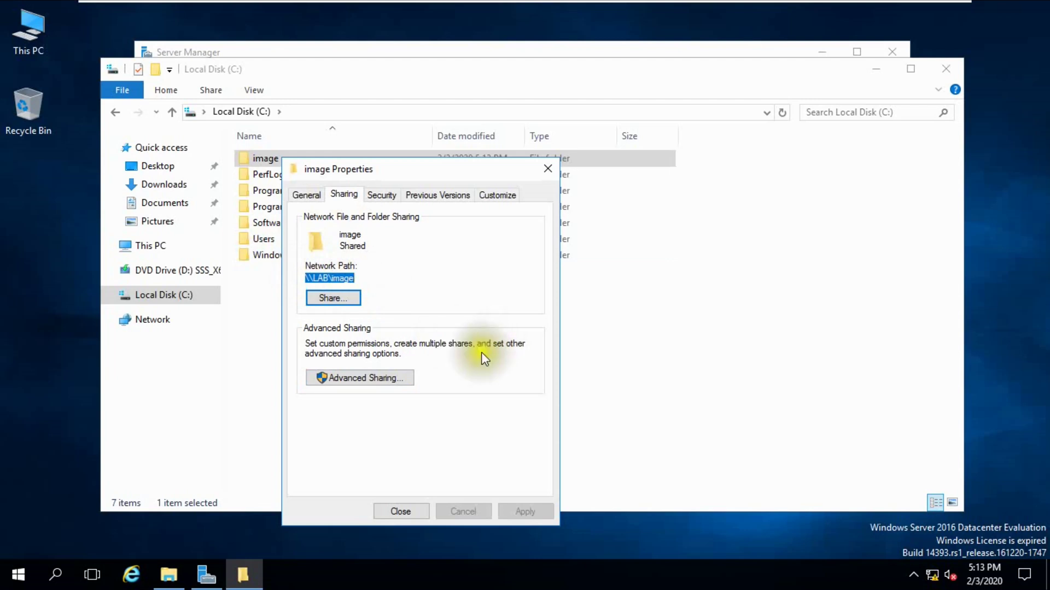
pyautogui.moveTo(409, 170); pyautogui.dragTo(637, 171)
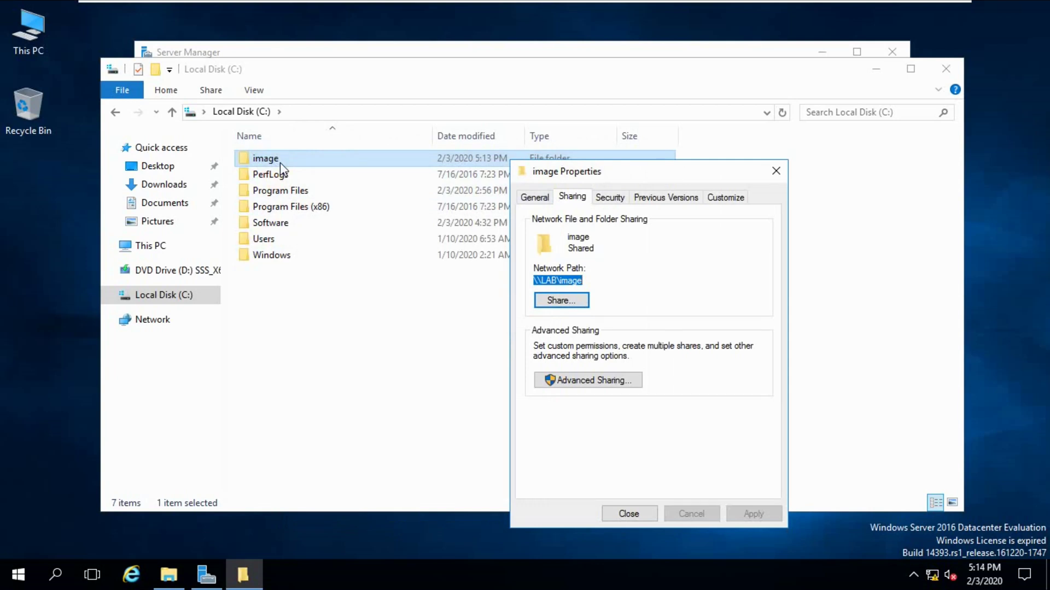
pyautogui.click(240, 159)
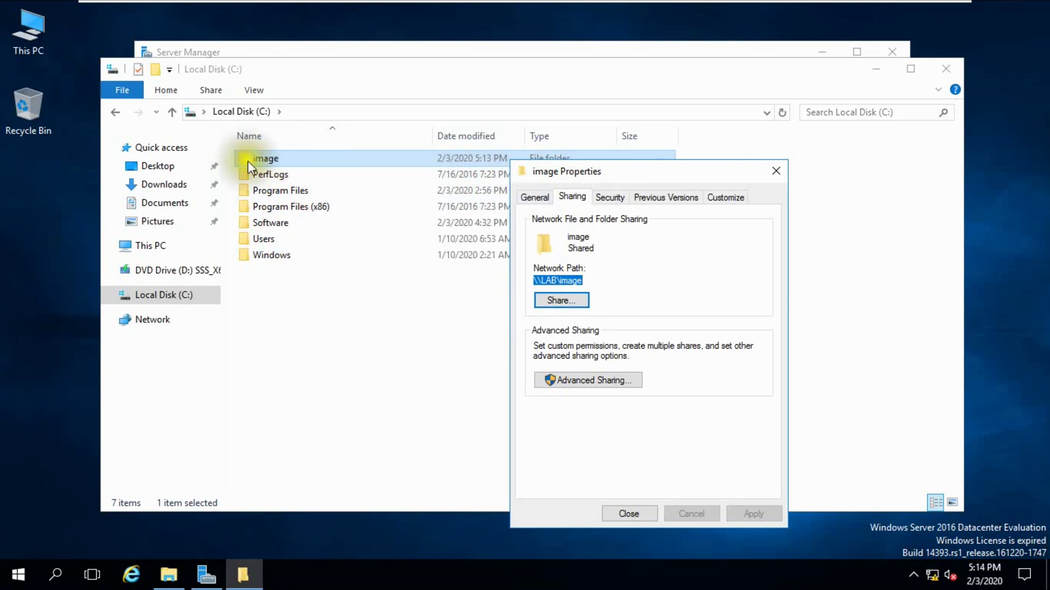
pyautogui.doubleClick(281, 159)
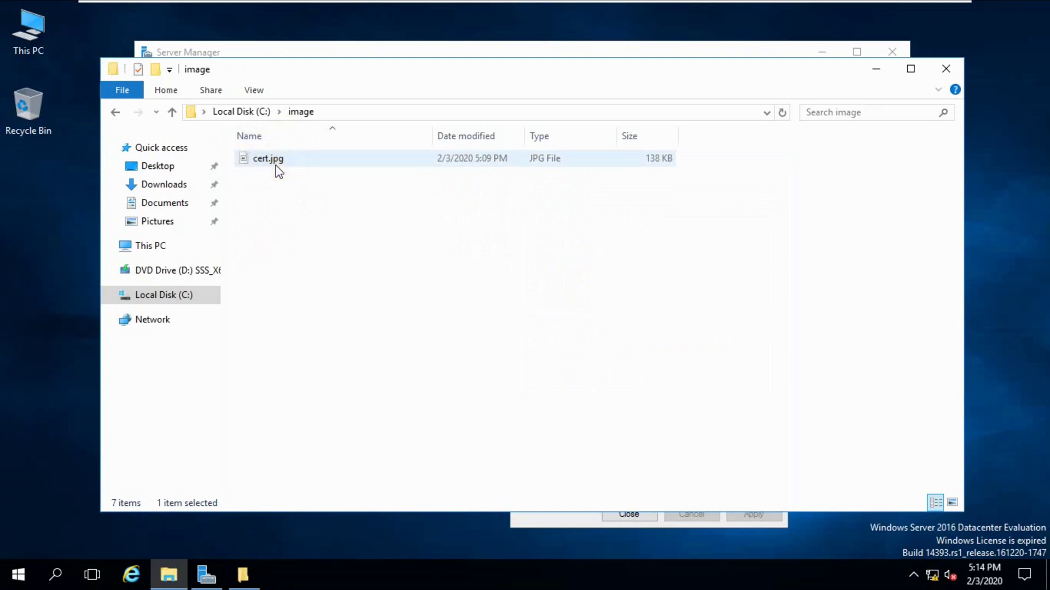
pyautogui.click(279, 169)
pyautogui.click(377, 111)
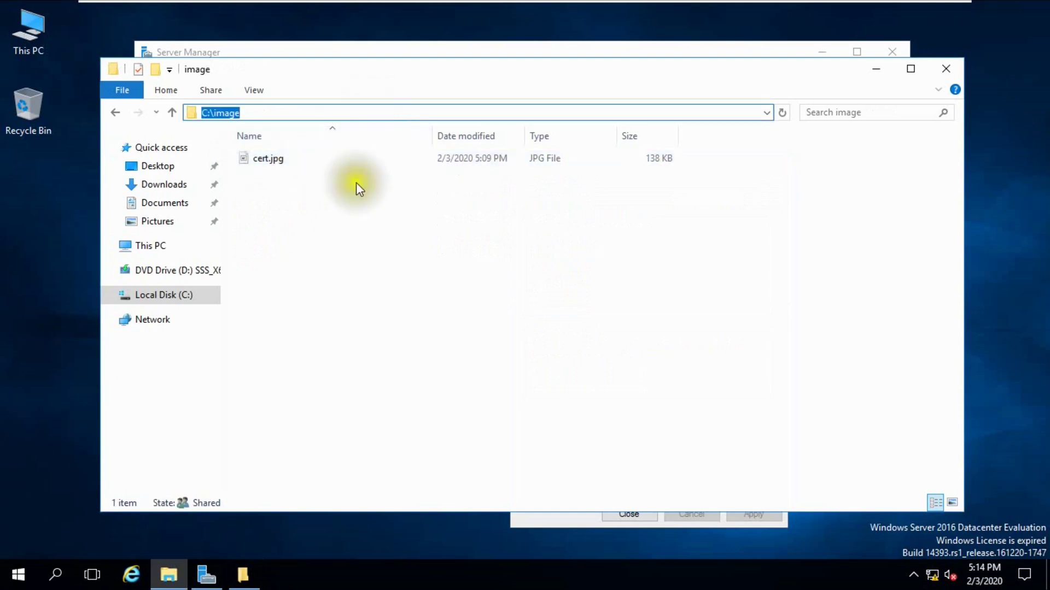
# Step: Open Group Policy Management from Server Manager in a maximized window and expand the macro.com forest
pyautogui.click(203, 576)
pyautogui.click(794, 89)
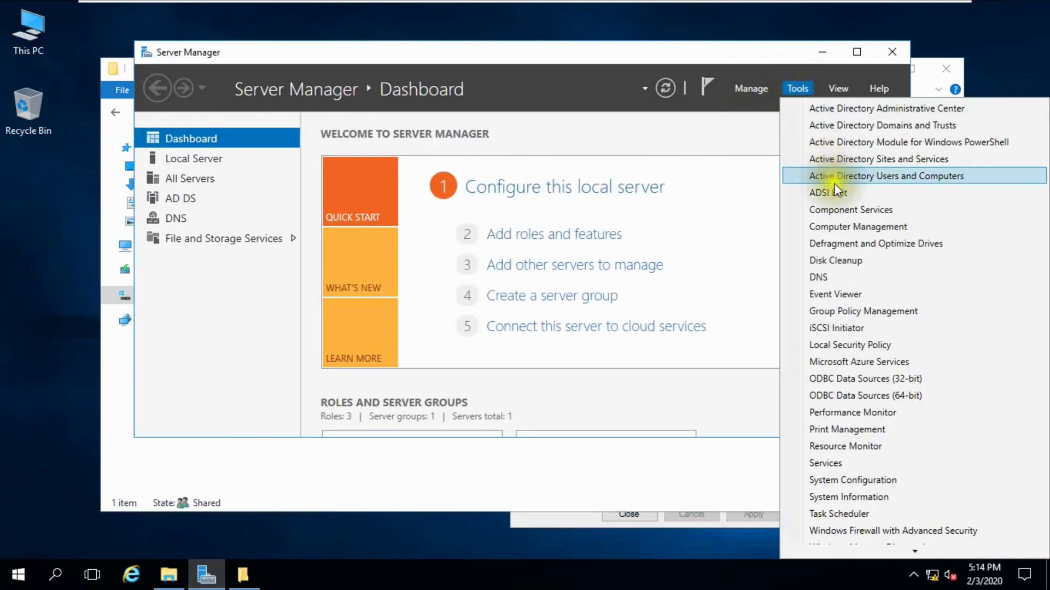
pyautogui.click(832, 310)
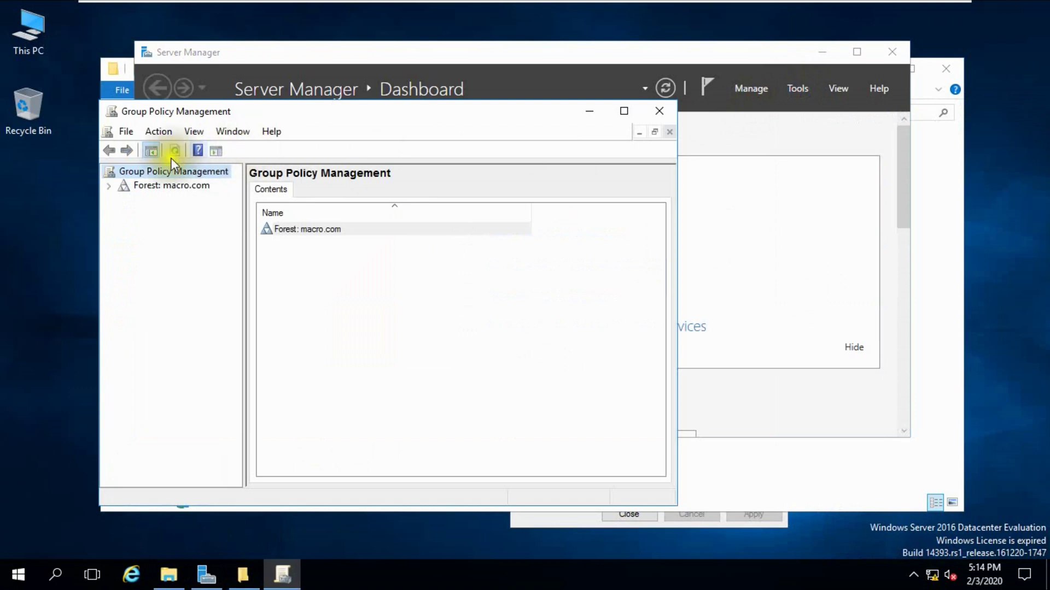
pyautogui.click(109, 186)
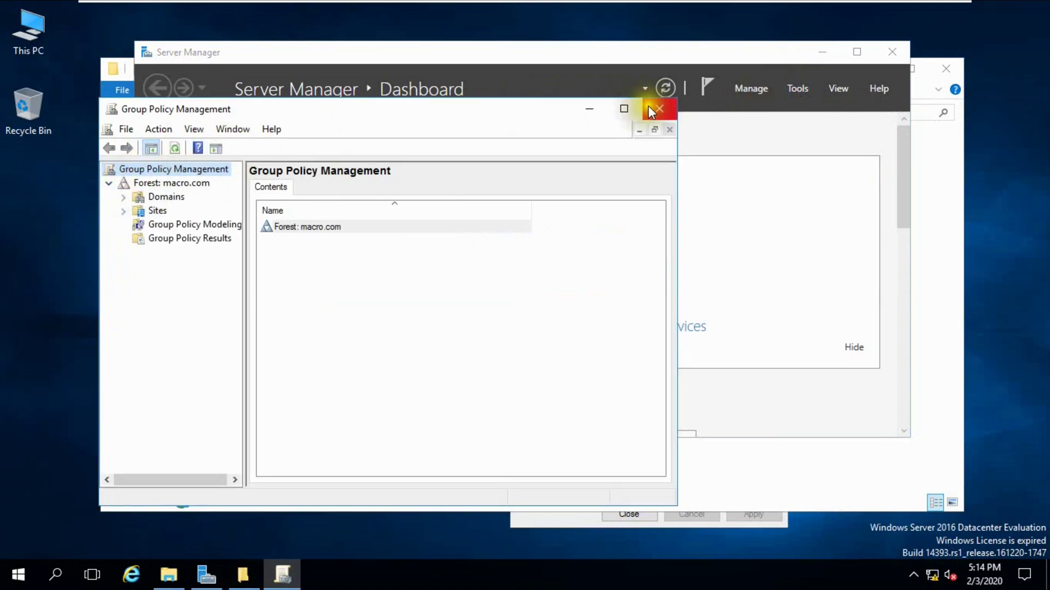
pyautogui.click(624, 111)
# Step: Expand the macro.com domain down to the USABranchOffice unit and select its USE_GPO policy link
pyautogui.click(23, 94)
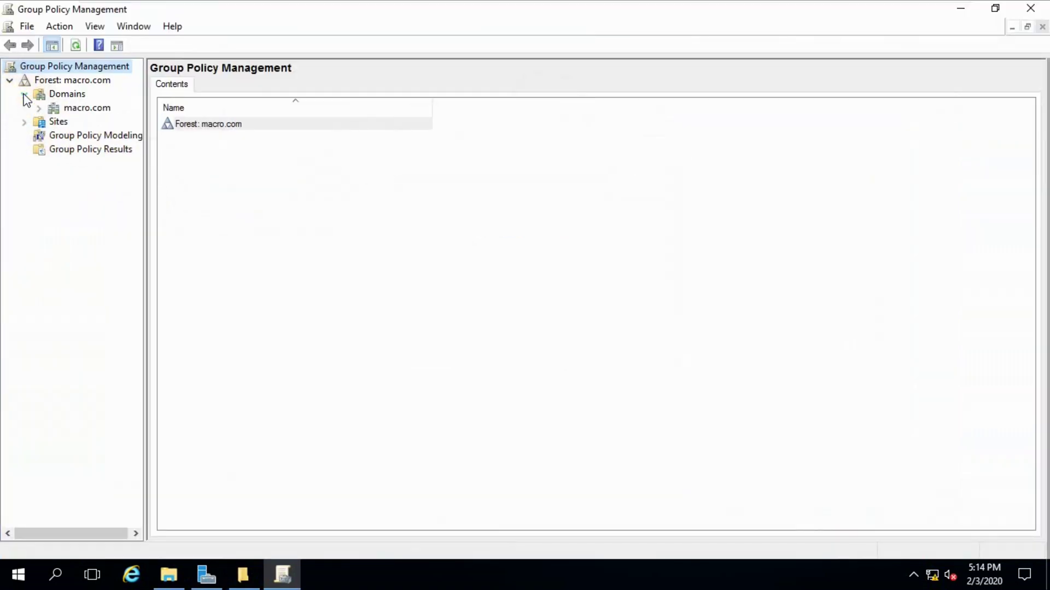
pyautogui.click(39, 107)
pyautogui.moveTo(145, 144); pyautogui.dragTo(306, 172)
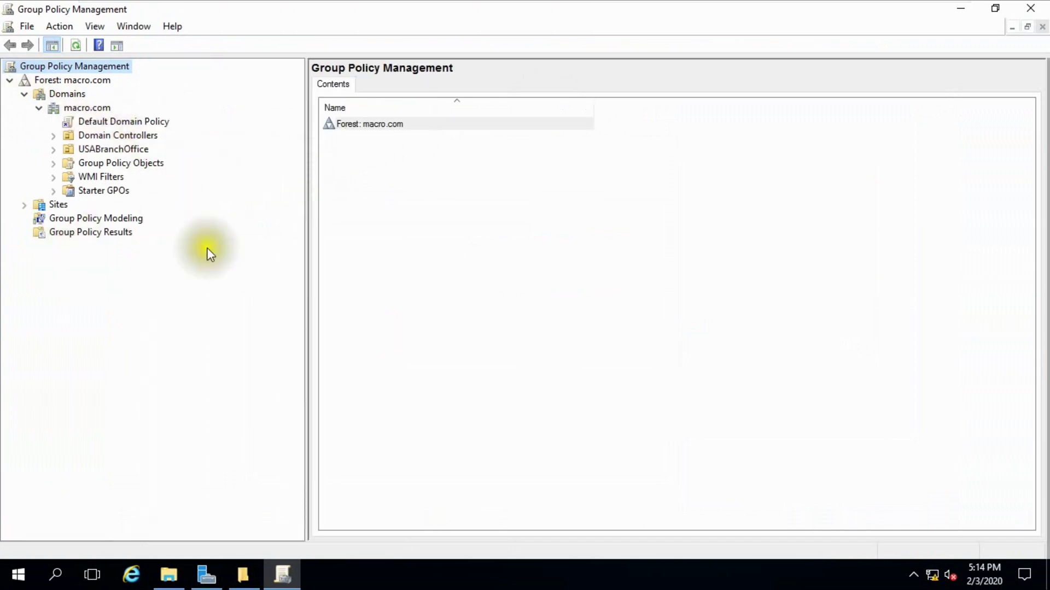
pyautogui.click(54, 150)
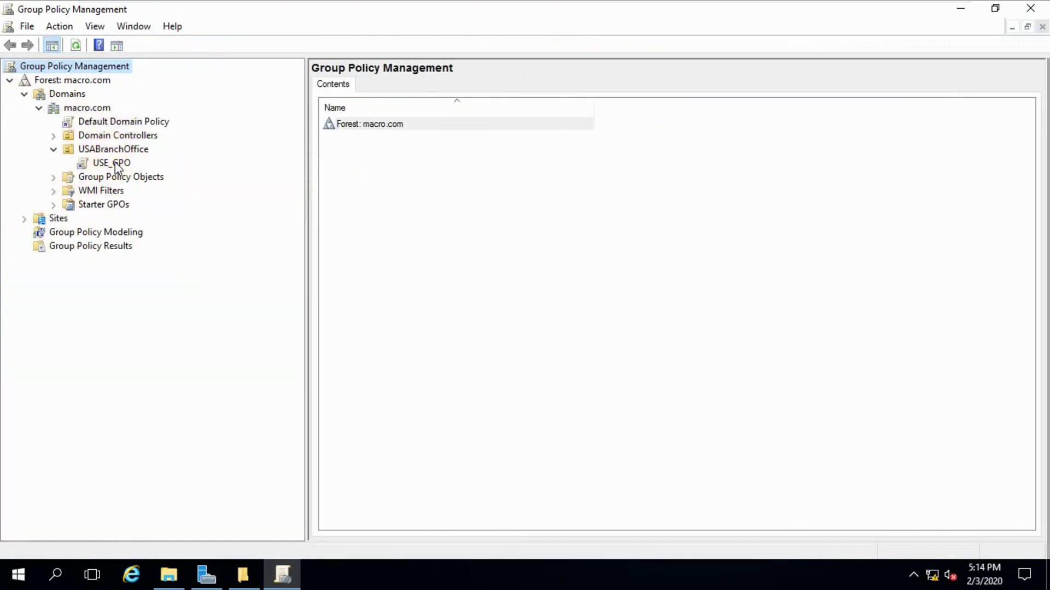
pyautogui.click(115, 162)
pyautogui.click(645, 229)
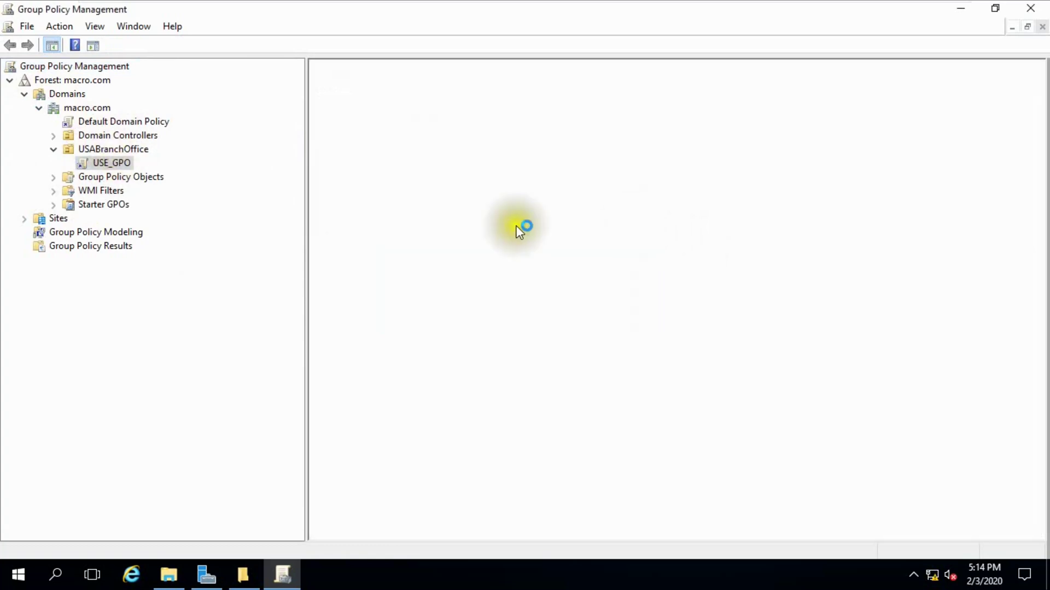
# Step: Open USE_GPO for editing and expand Policies under User Configuration, widening the tree area
pyautogui.rightClick(122, 163)
pyautogui.click(154, 173)
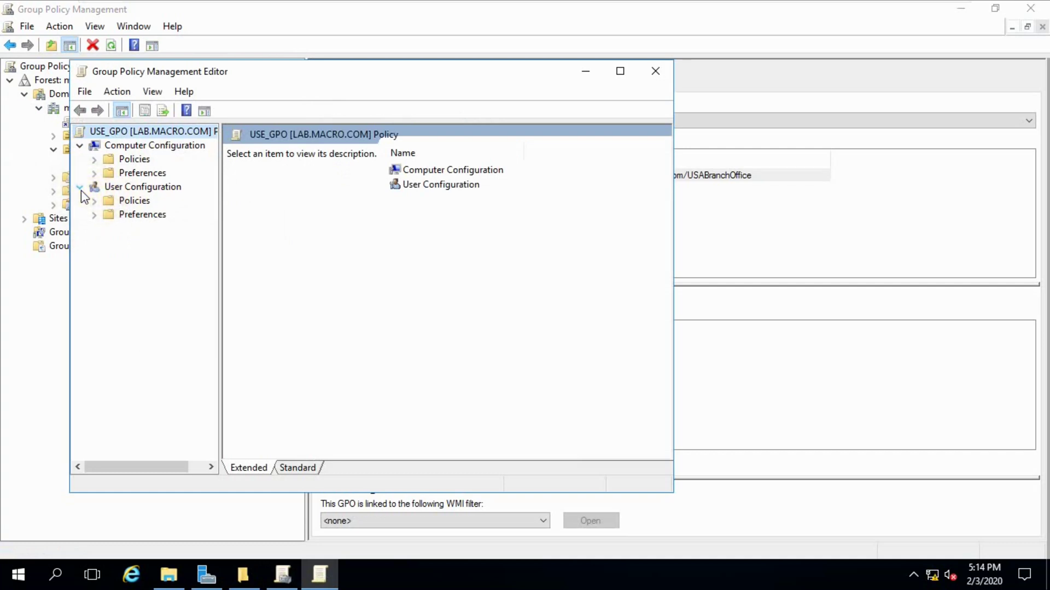
pyautogui.click(81, 189)
pyautogui.click(80, 188)
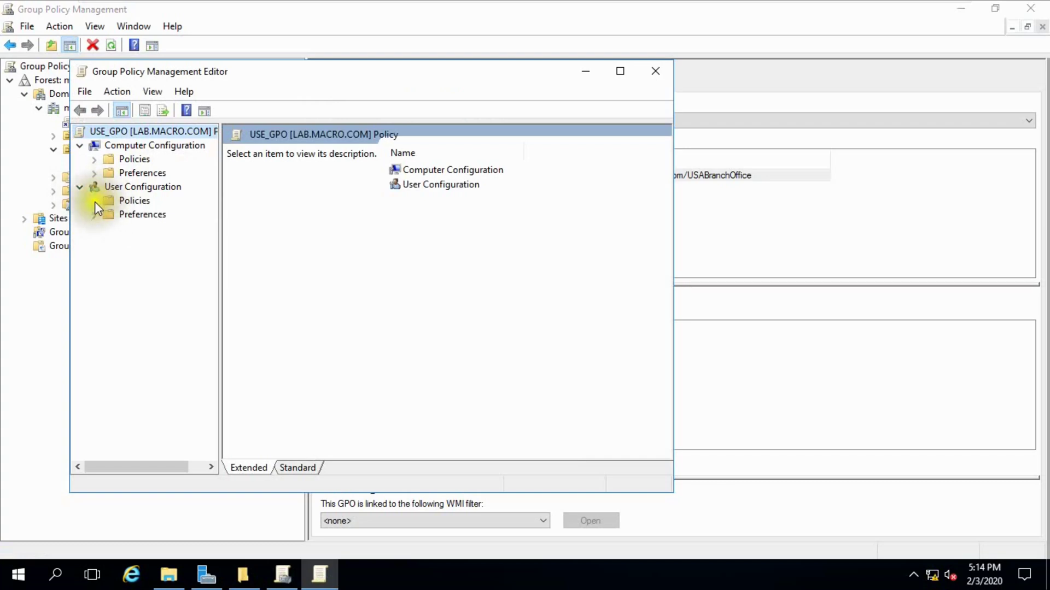
pyautogui.click(94, 201)
pyautogui.moveTo(219, 223); pyautogui.dragTo(294, 227)
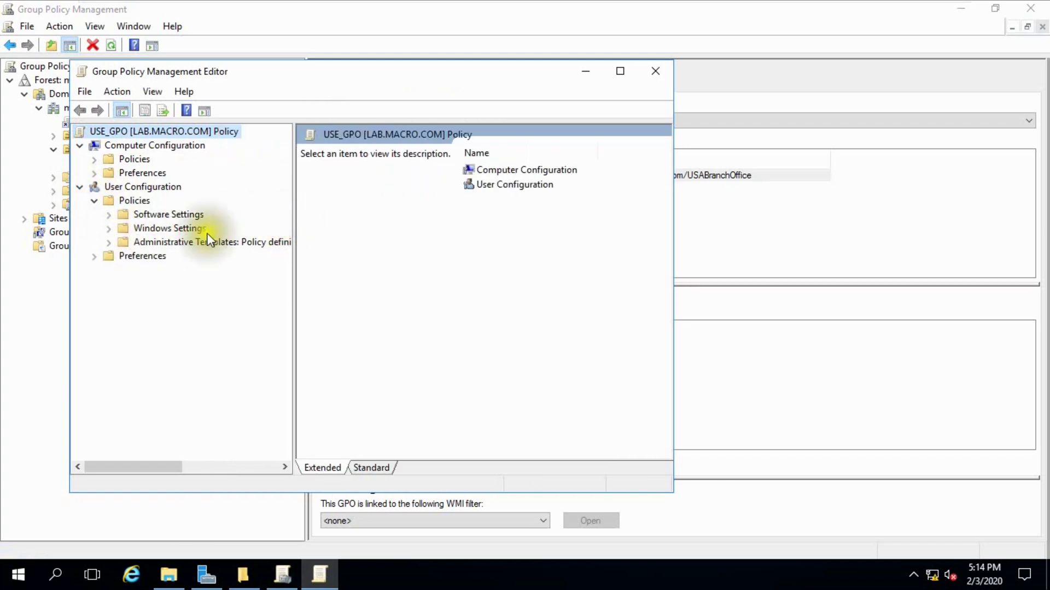
# Step: Show the settings in the Desktop subfolder of Desktop under the user Administrative Templates, with the editor maximized
pyautogui.click(109, 244)
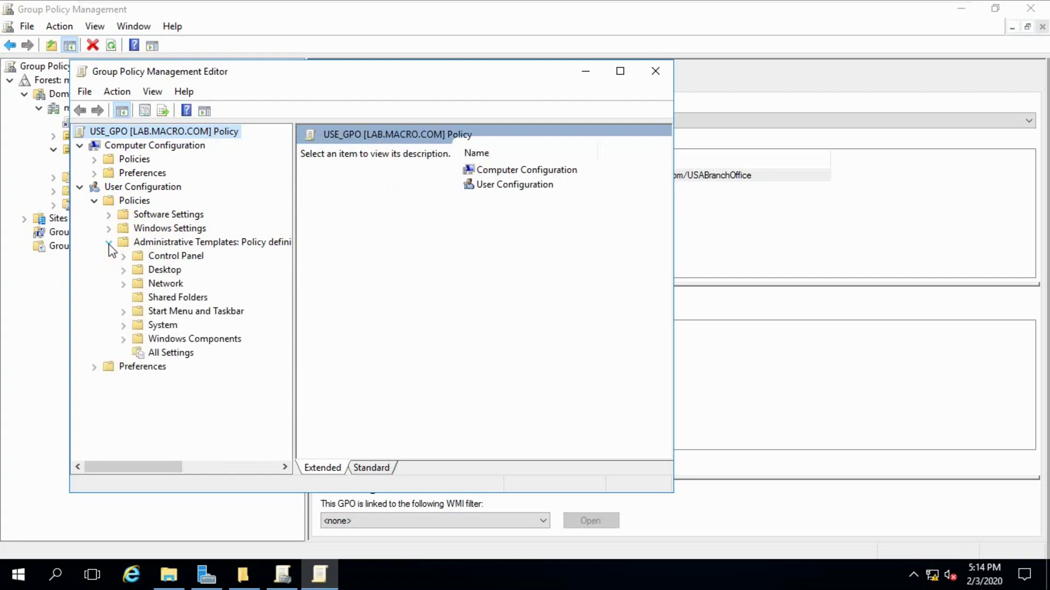
pyautogui.click(151, 270)
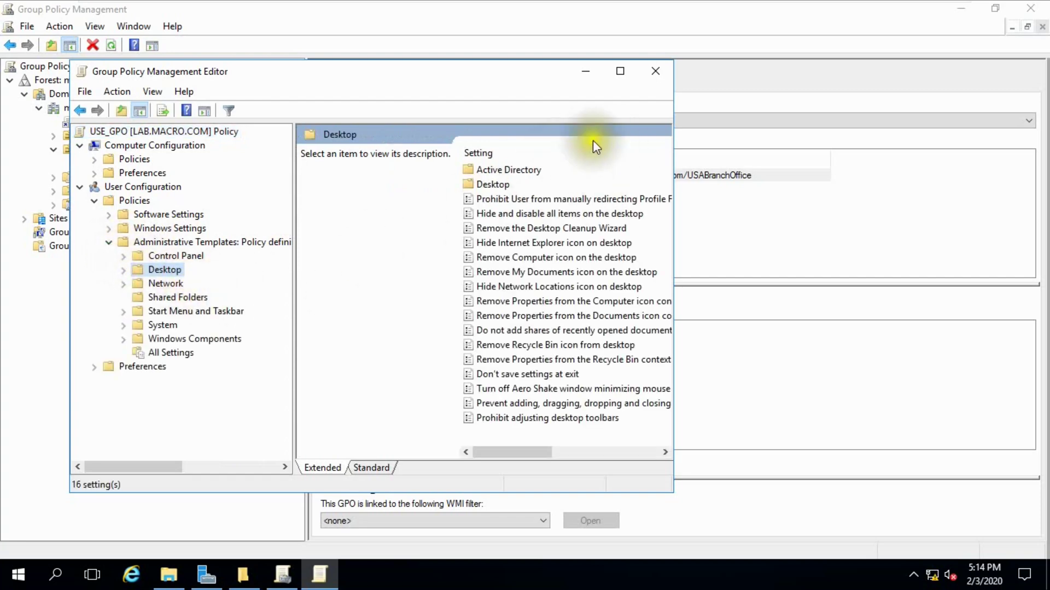
pyautogui.click(620, 73)
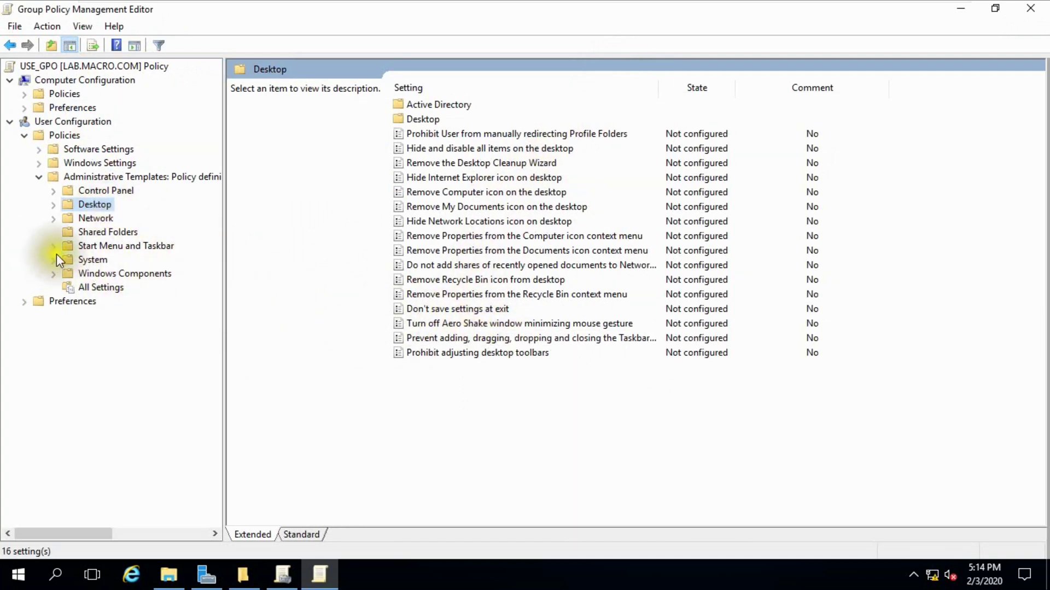
pyautogui.click(54, 205)
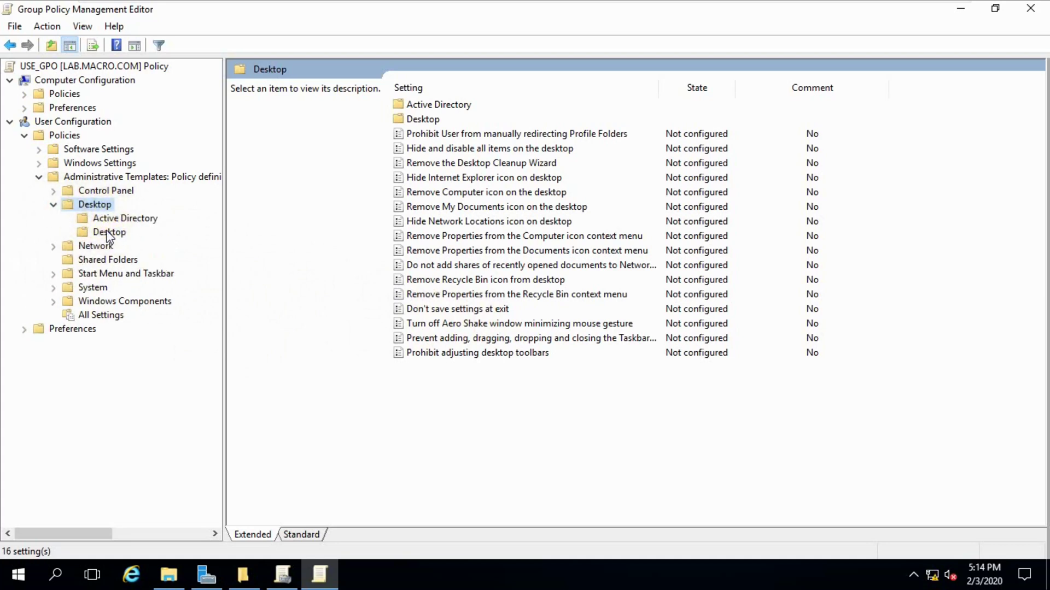
pyautogui.click(109, 233)
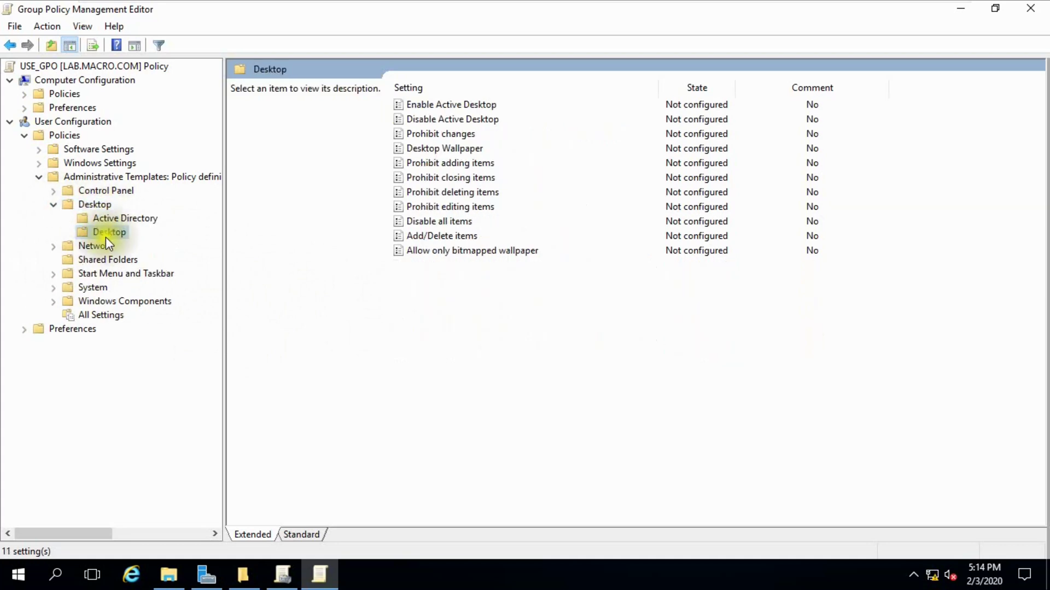
# Step: Enable the Desktop Wallpaper policy setting and set its wallpaper name to \\LAB\image\cert.jpg
pyautogui.click(432, 148)
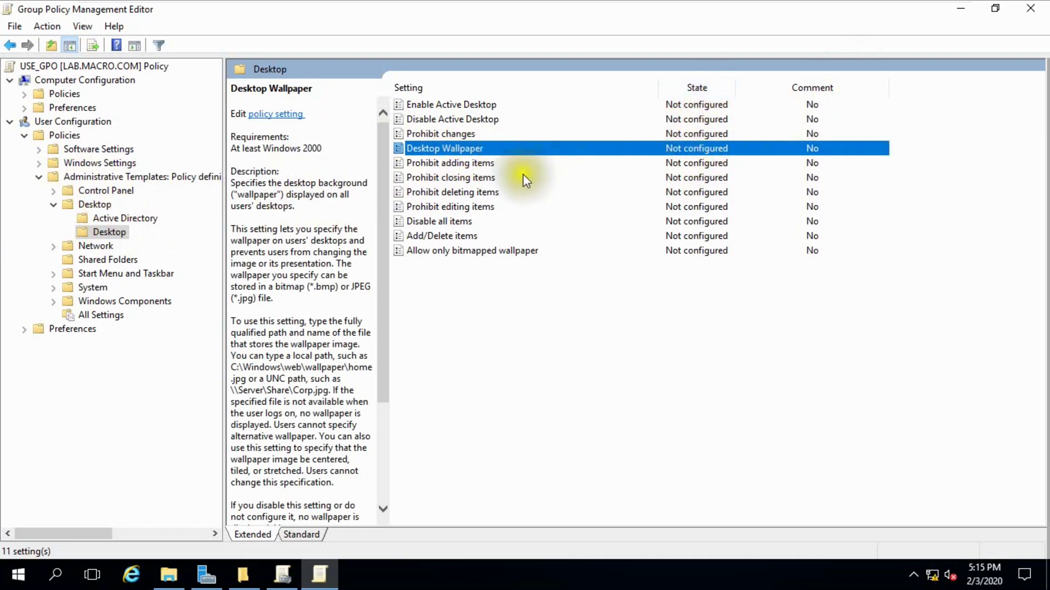
pyautogui.rightClick(508, 149)
pyautogui.click(543, 158)
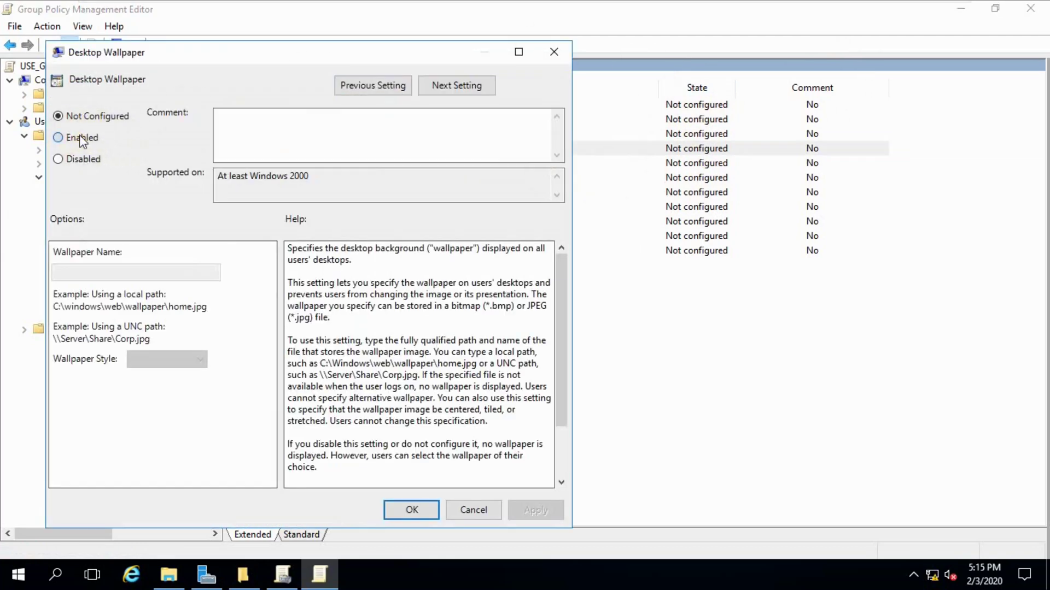
pyautogui.click(80, 137)
pyautogui.click(82, 272)
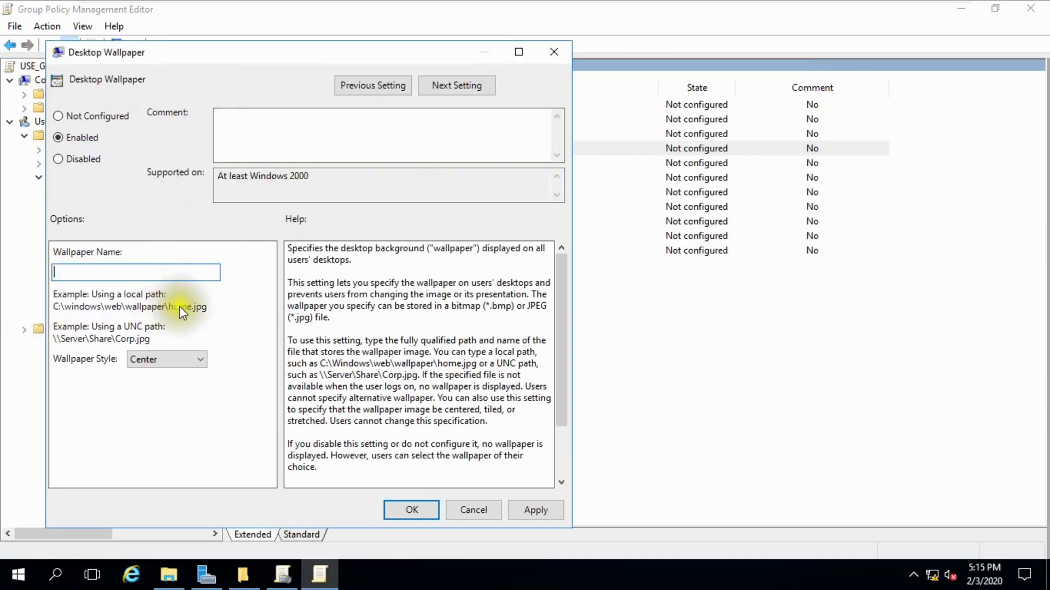
pyautogui.write('\\LAB\\image\\cert.jpg')
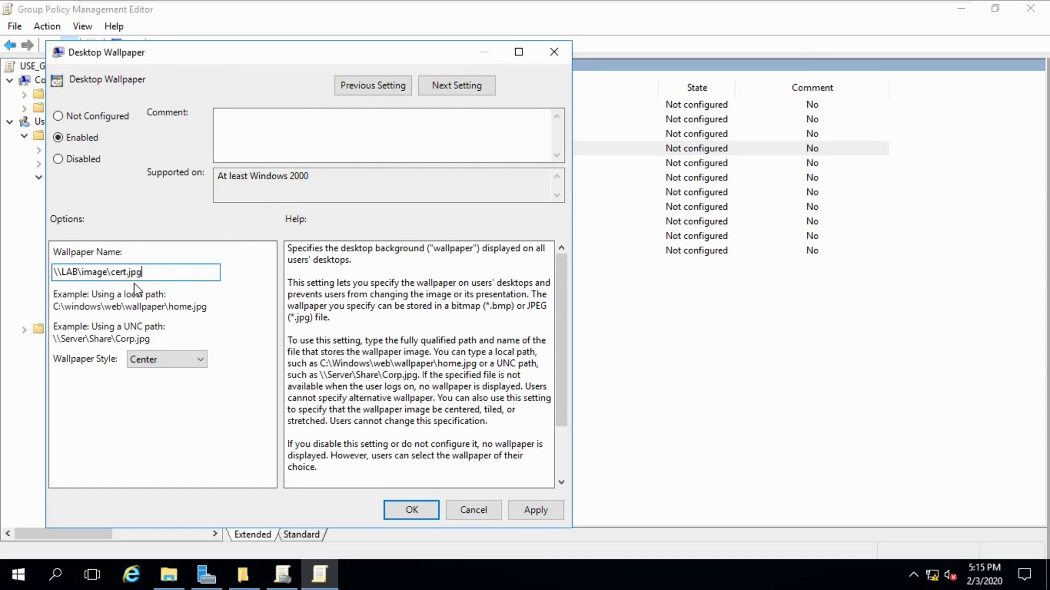
# Step: Set the wallpaper style to Stretch, then apply and close the Desktop Wallpaper setting
pyautogui.click(201, 359)
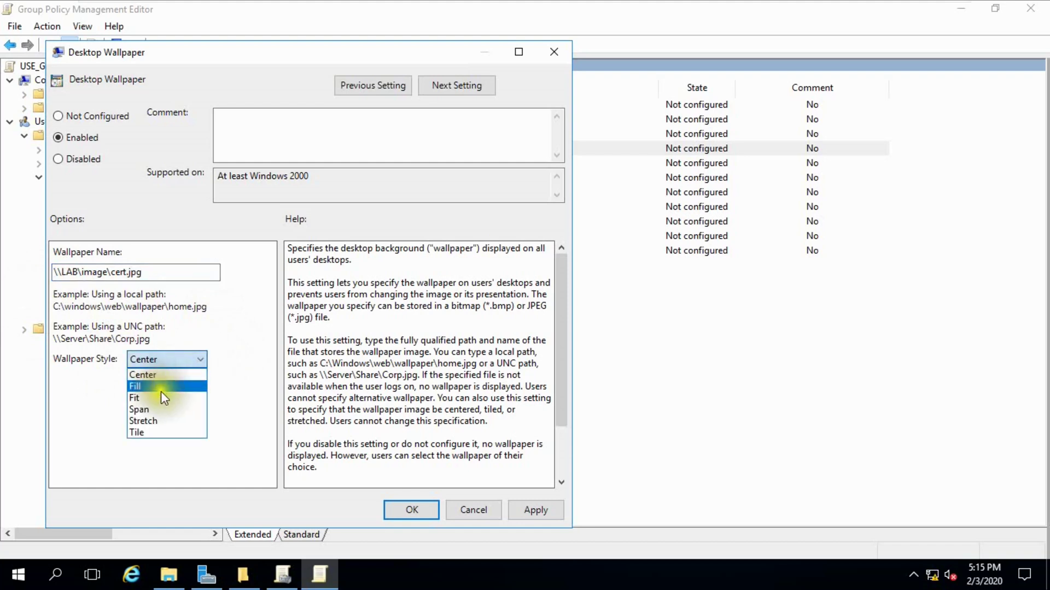
pyautogui.click(155, 421)
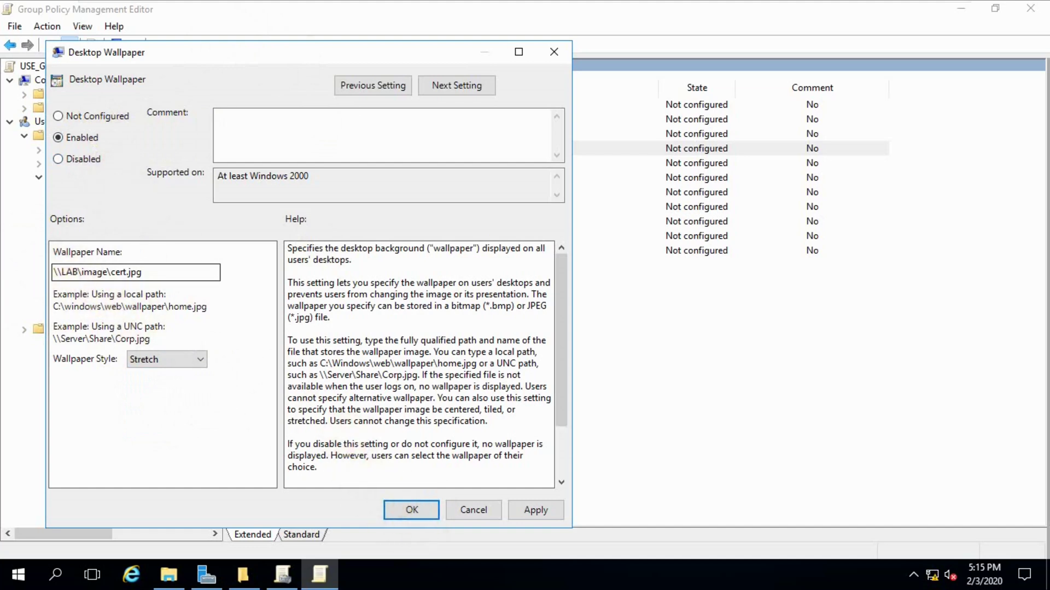
pyautogui.moveTo(54, 272); pyautogui.dragTo(164, 271)
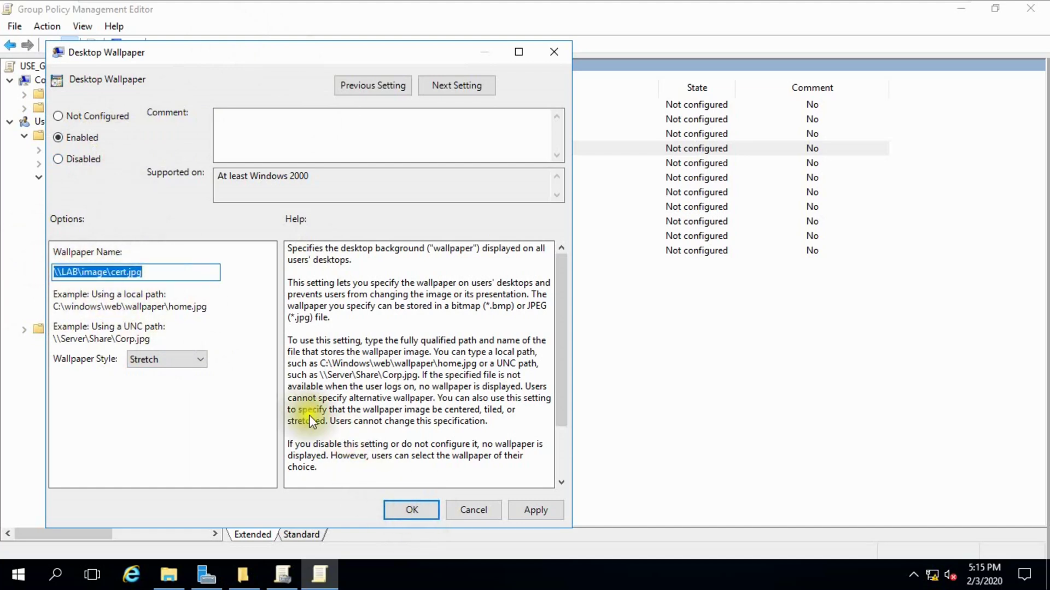
pyautogui.click(512, 510)
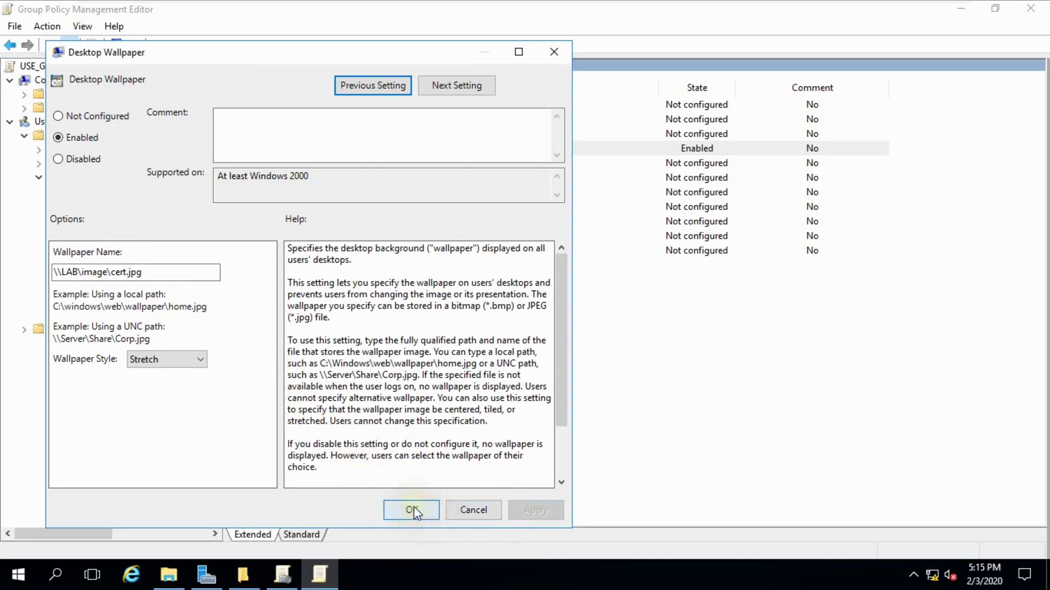
pyautogui.click(413, 510)
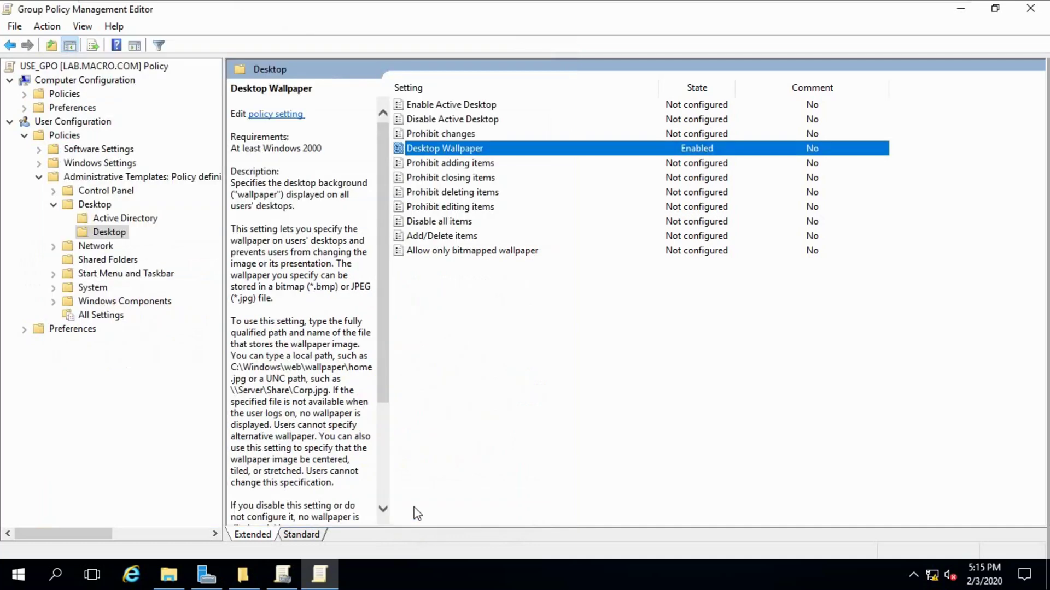
# Step: Force a group policy update on the server by running gpupdate /force in Windows PowerShell
pyautogui.click(15, 575)
pyautogui.click(347, 173)
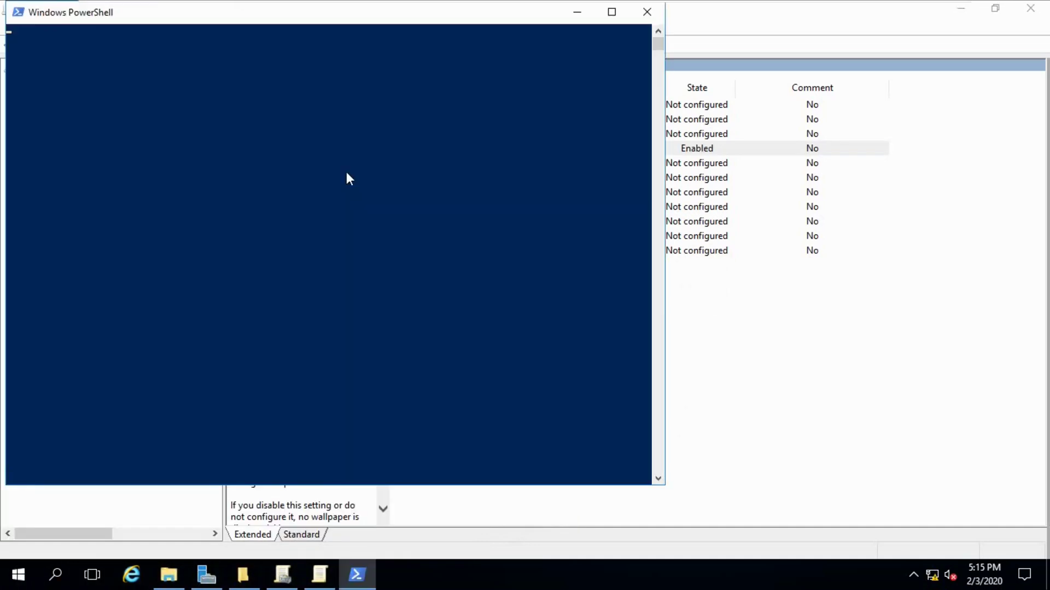
pyautogui.moveTo(316, 22); pyautogui.dragTo(679, 111)
pyautogui.click(593, 231)
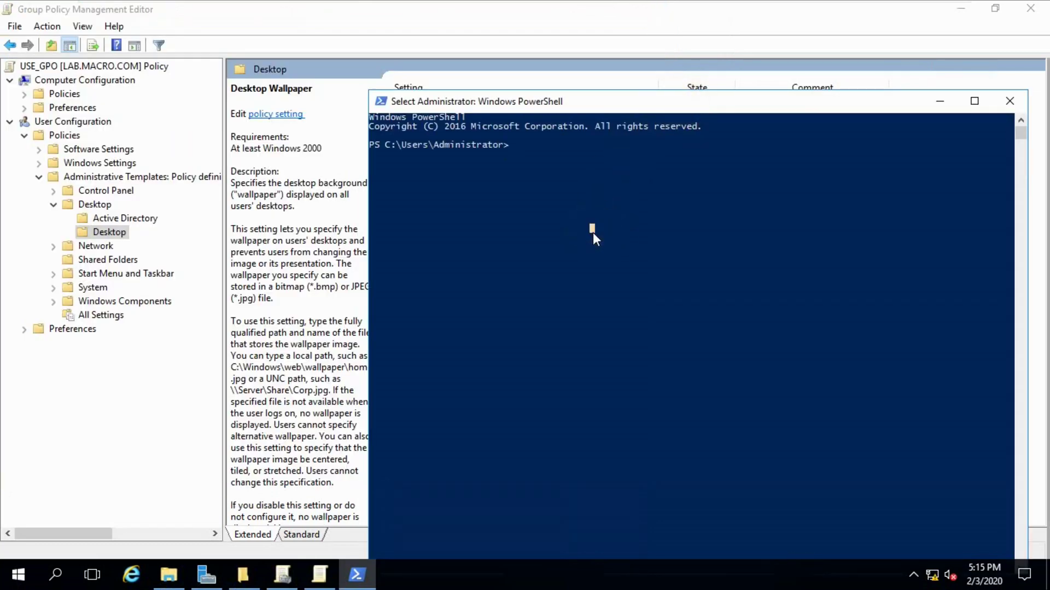
pyautogui.write('gp')
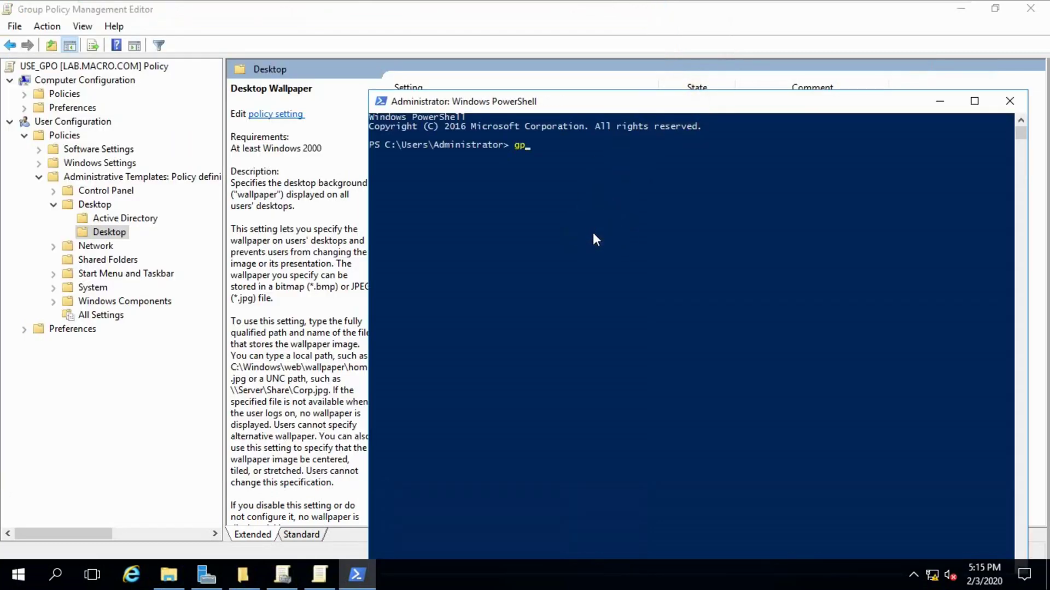
pyautogui.write('update /force')
pyautogui.press('Return')
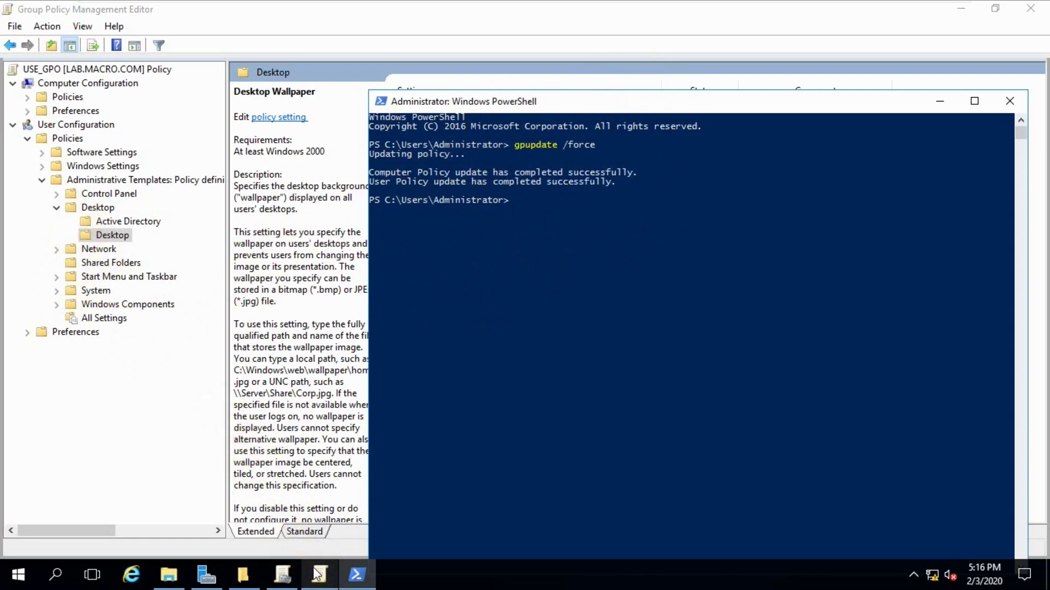
# Step: Review where USE_GPO is linked in Group Policy Management and the USABranchOffice members in Active Directory Users and Computers
pyautogui.moveTo(310, 573)
pyautogui.click(309, 542)
pyautogui.click(283, 574)
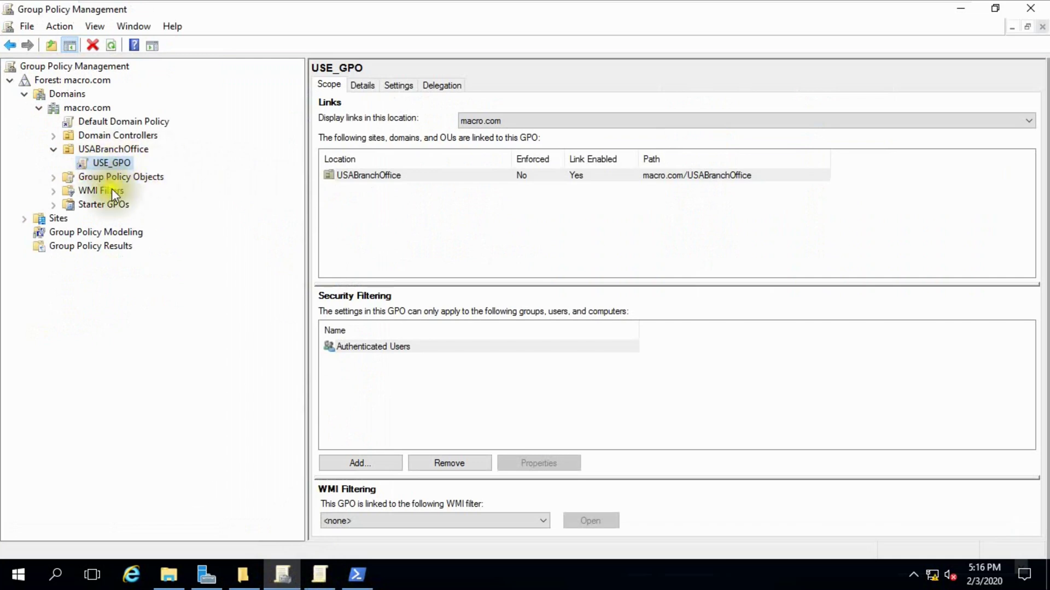
pyautogui.moveTo(241, 580)
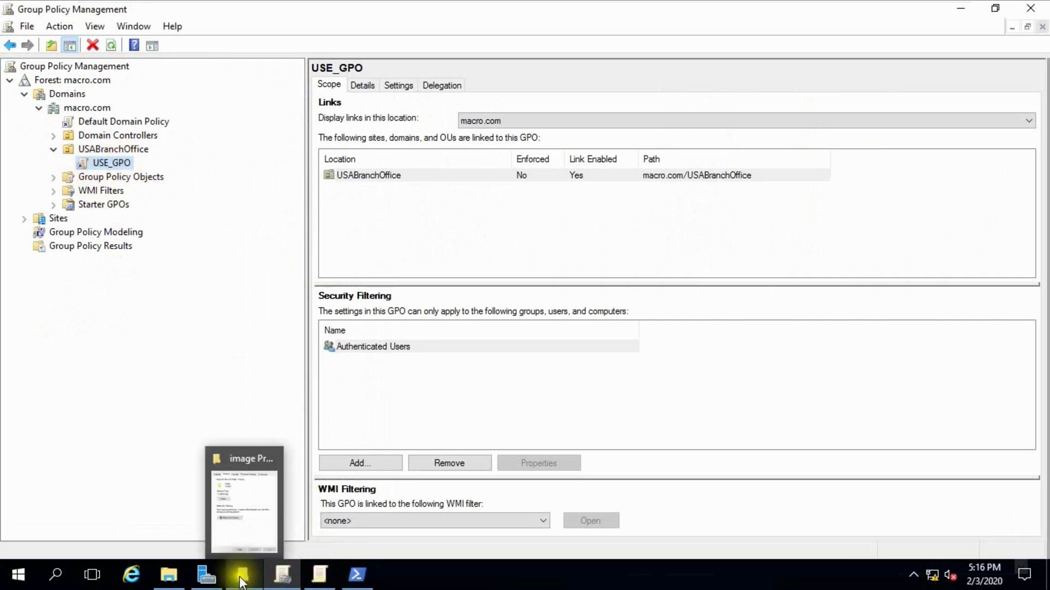
pyautogui.click(206, 574)
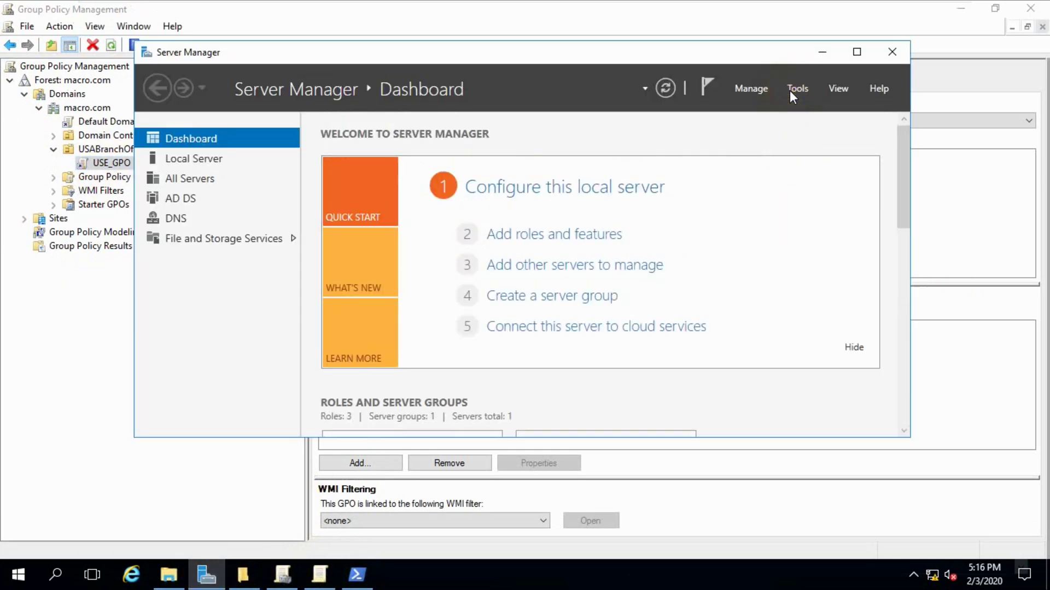
pyautogui.click(789, 90)
pyautogui.click(872, 176)
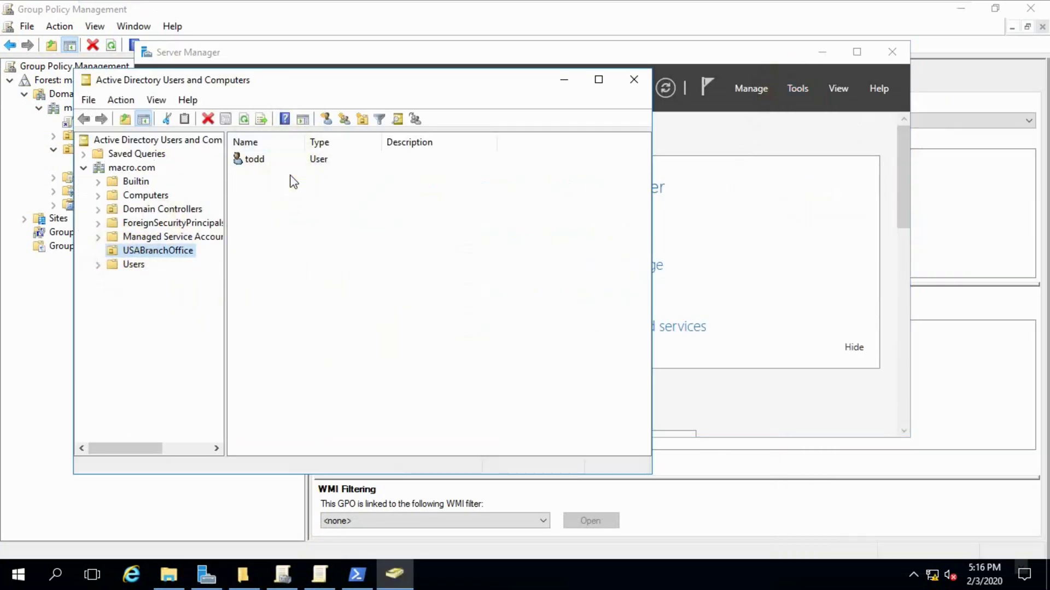
# Step: Switch to the Windows 10 virtual machine and run gpupdate /force in its Command Prompt
pyautogui.moveTo(681, 3)
pyautogui.click(766, 11)
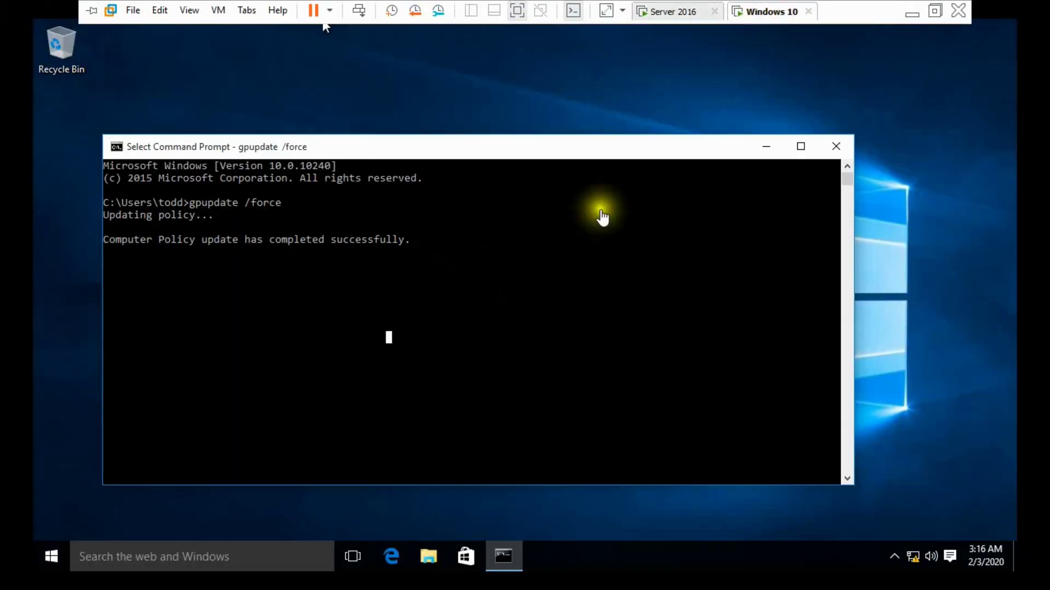
pyautogui.click(505, 276)
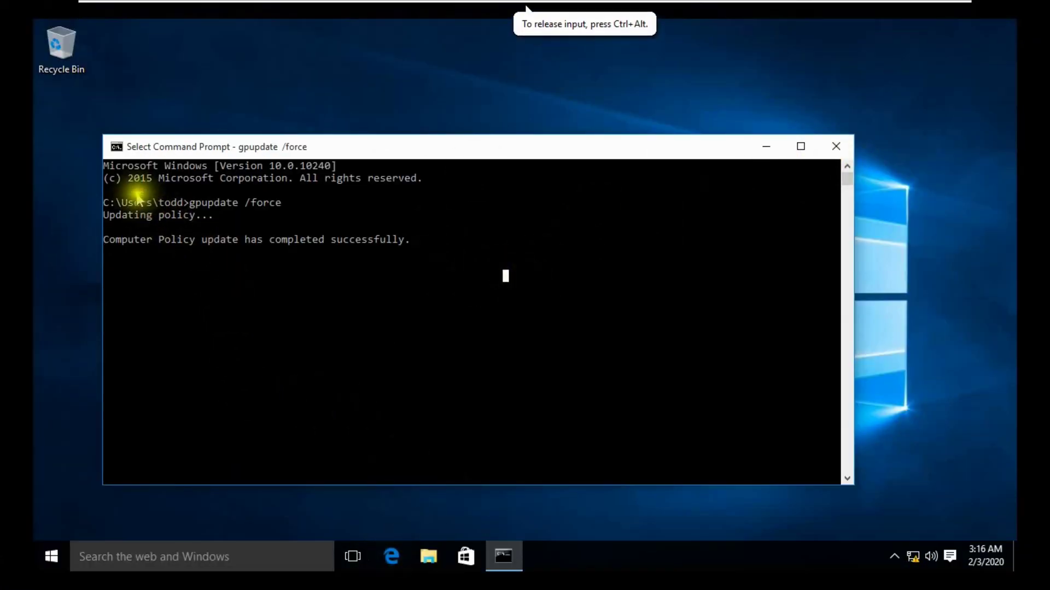
pyautogui.moveTo(122, 203); pyautogui.dragTo(300, 202)
pyautogui.click(196, 324)
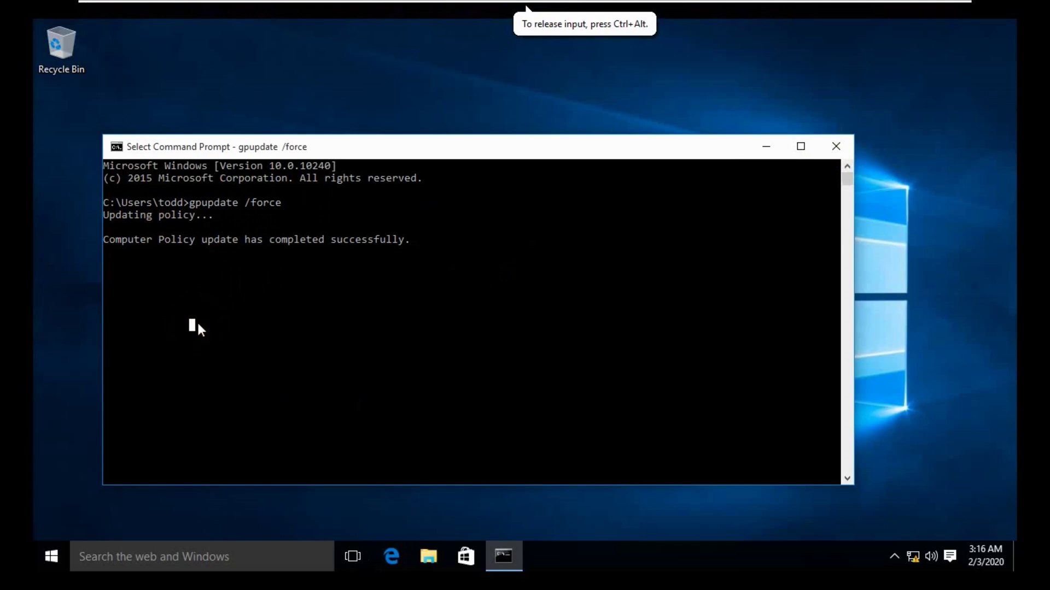
pyautogui.press('Escape')
pyautogui.press('Return')
pyautogui.write('gpupdate /force')
pyautogui.press('Return')
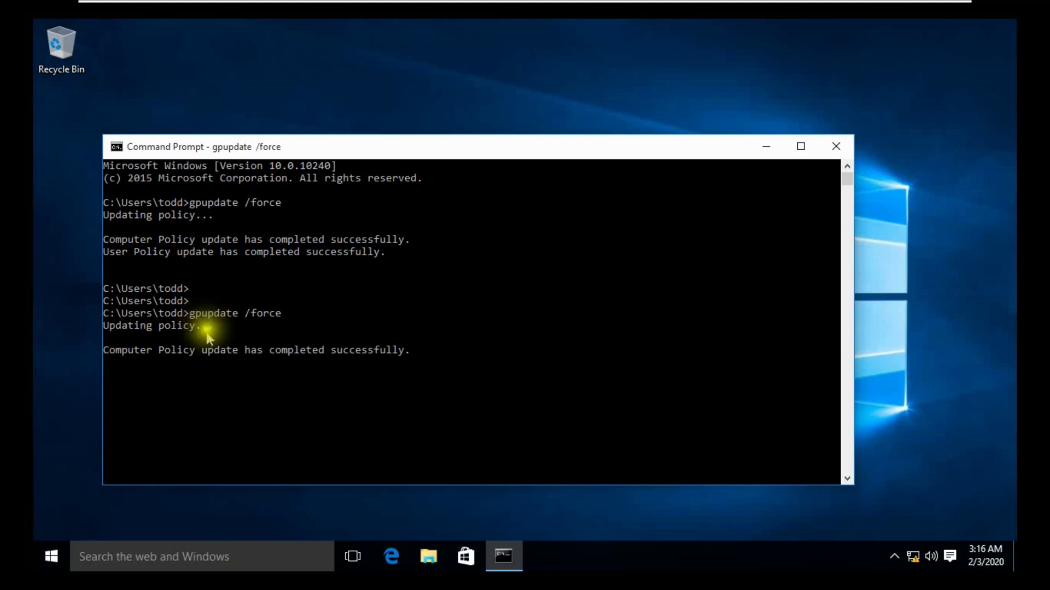
# Step: Take the virtual machine out of full screen and clear the Command Prompt's text selection so the policy update can continue
pyautogui.moveTo(106, 356); pyautogui.dragTo(401, 367)
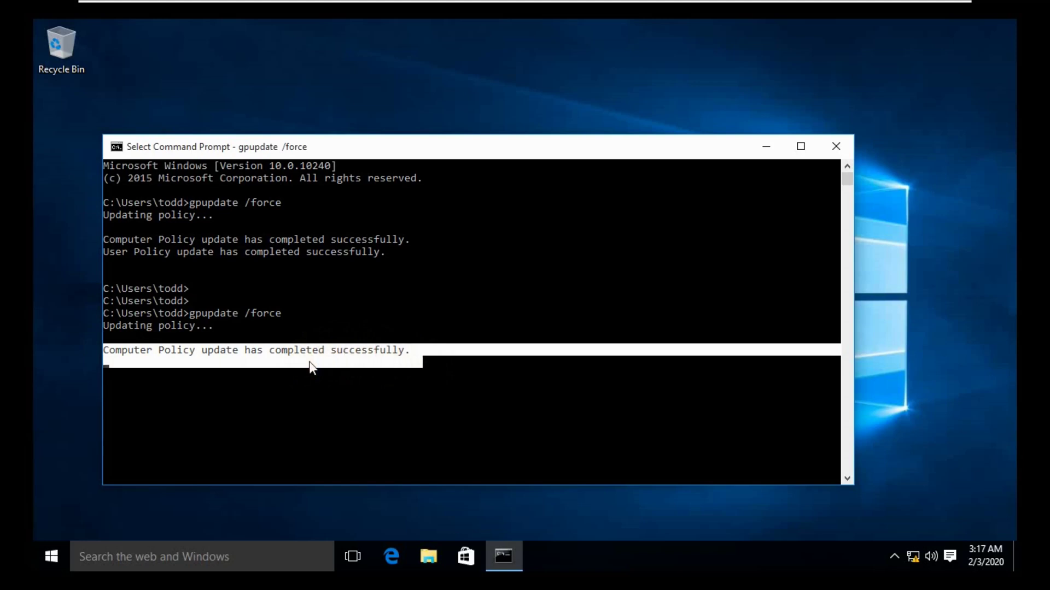
pyautogui.moveTo(812, 5)
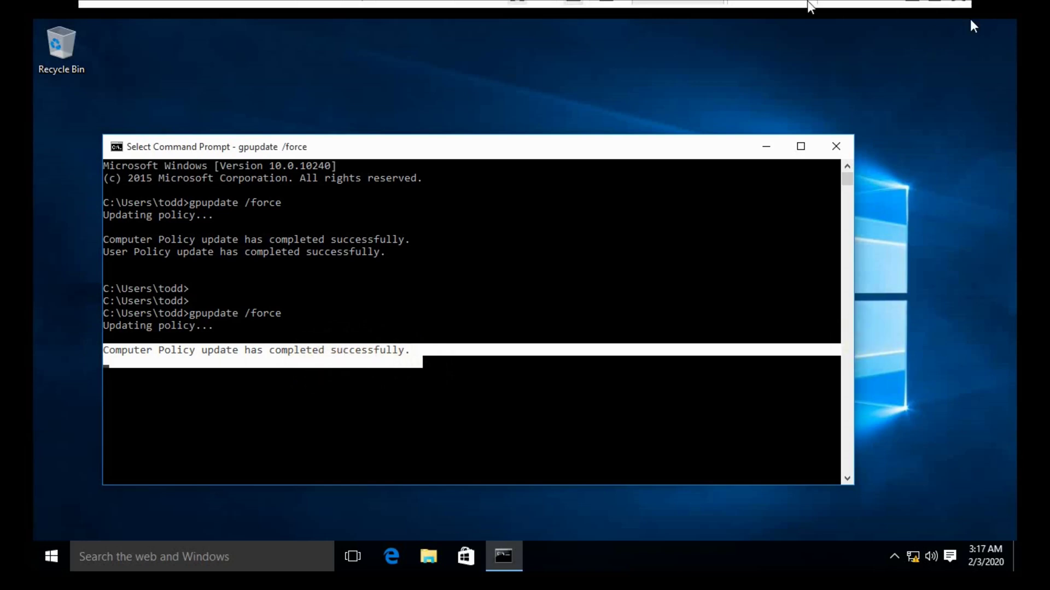
pyautogui.click(934, 11)
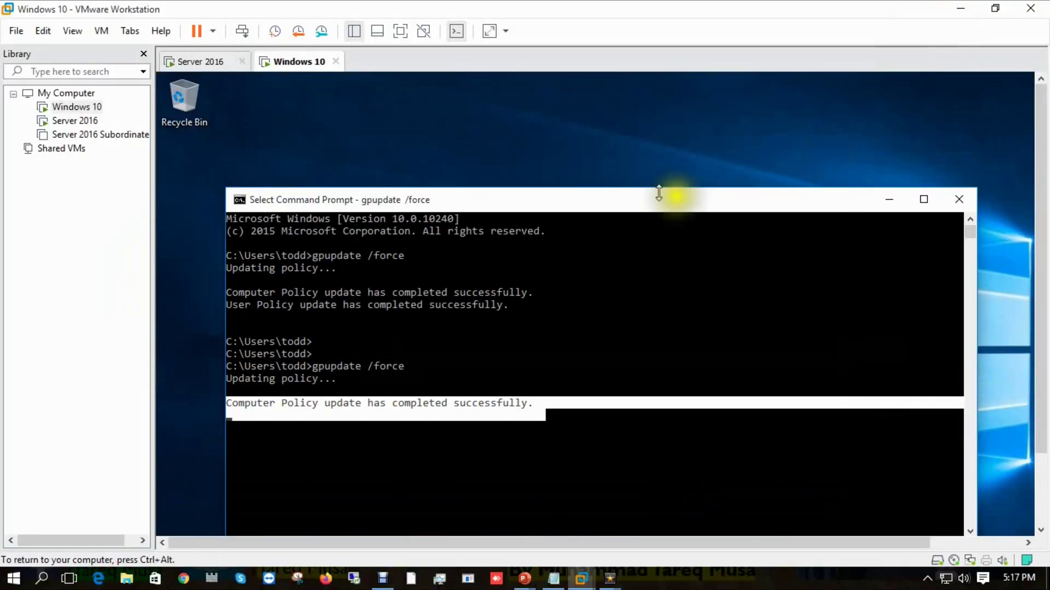
pyautogui.moveTo(608, 209); pyautogui.dragTo(573, 135)
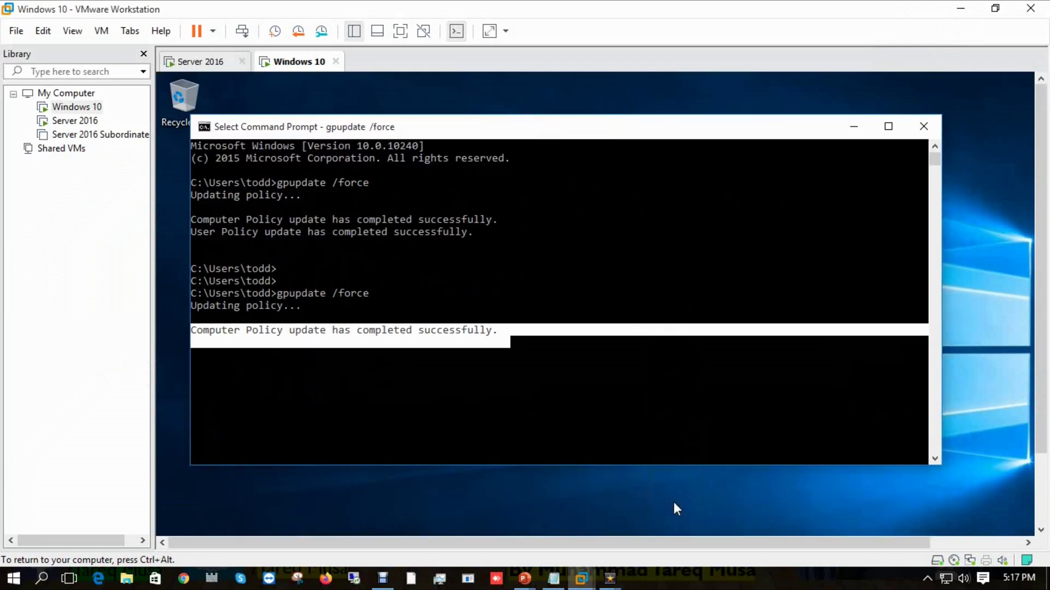
pyautogui.click(545, 393)
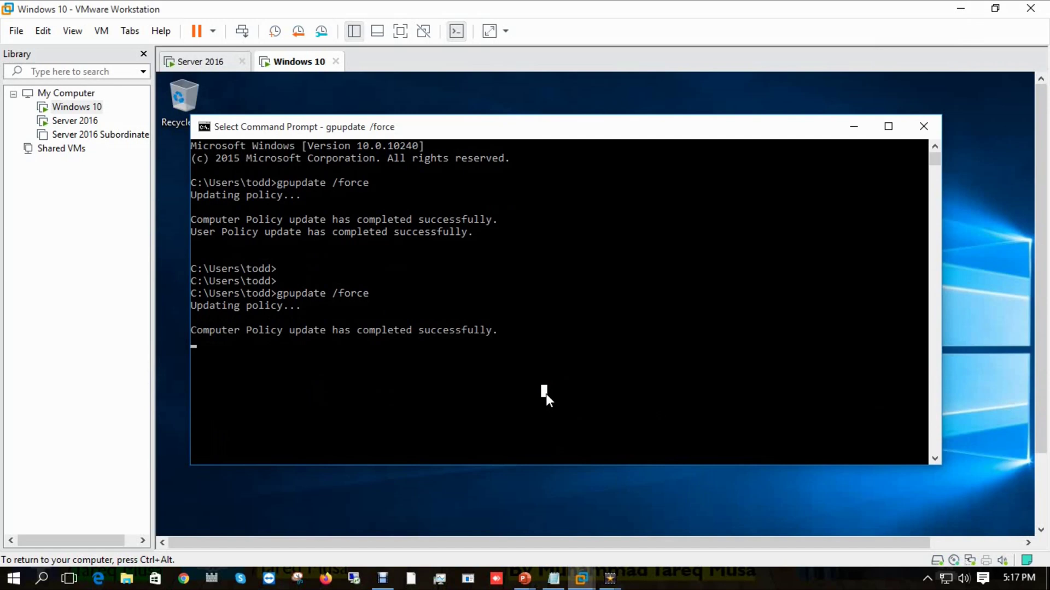
pyautogui.rightClick(546, 394)
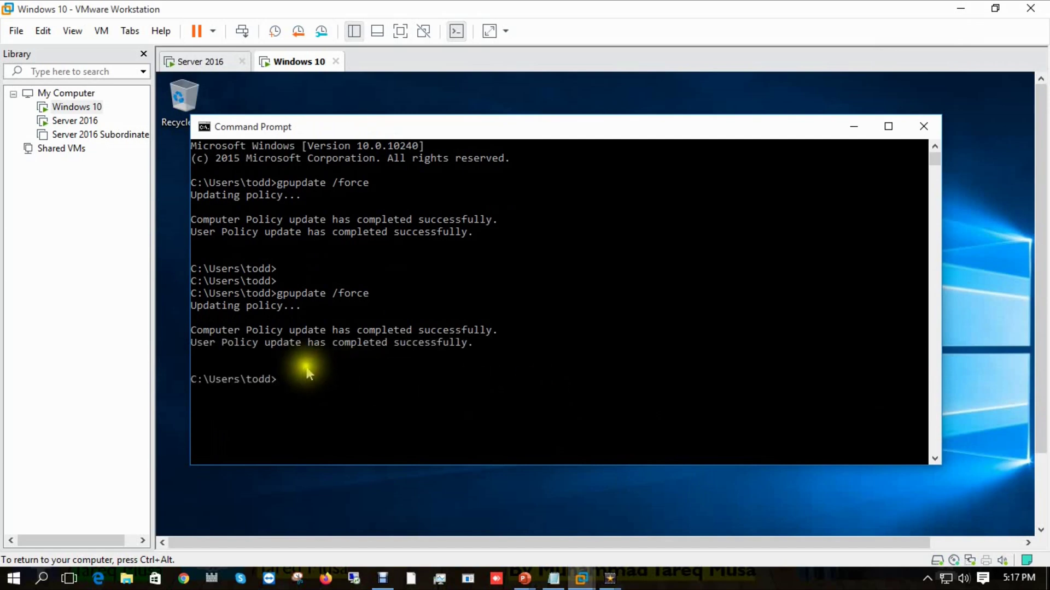
# Step: Return the Windows 10 virtual machine to full screen and restart it
pyautogui.click(400, 32)
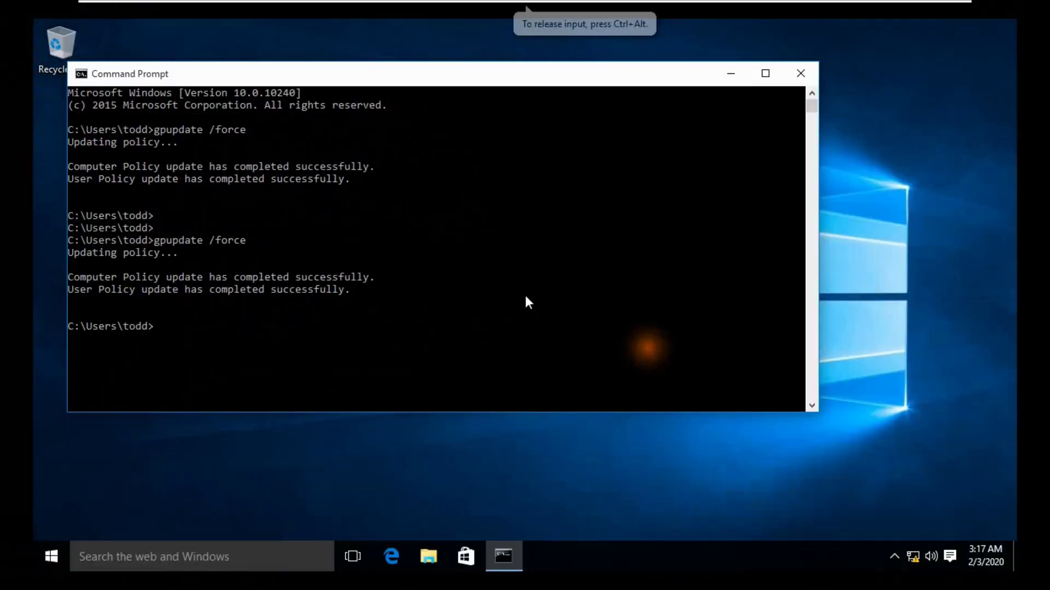
pyautogui.rightClick(49, 557)
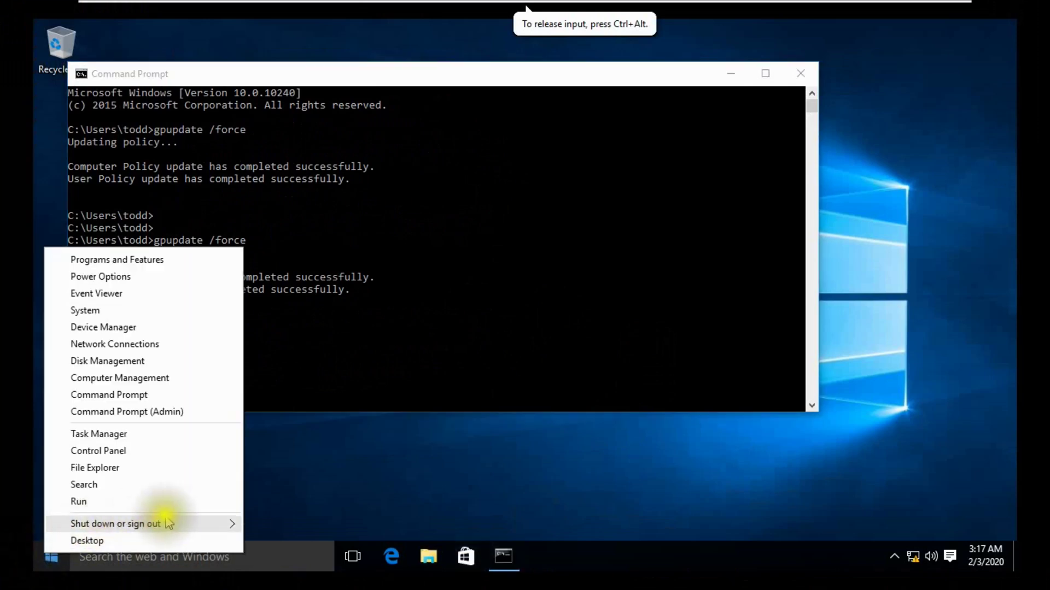
pyautogui.moveTo(197, 523)
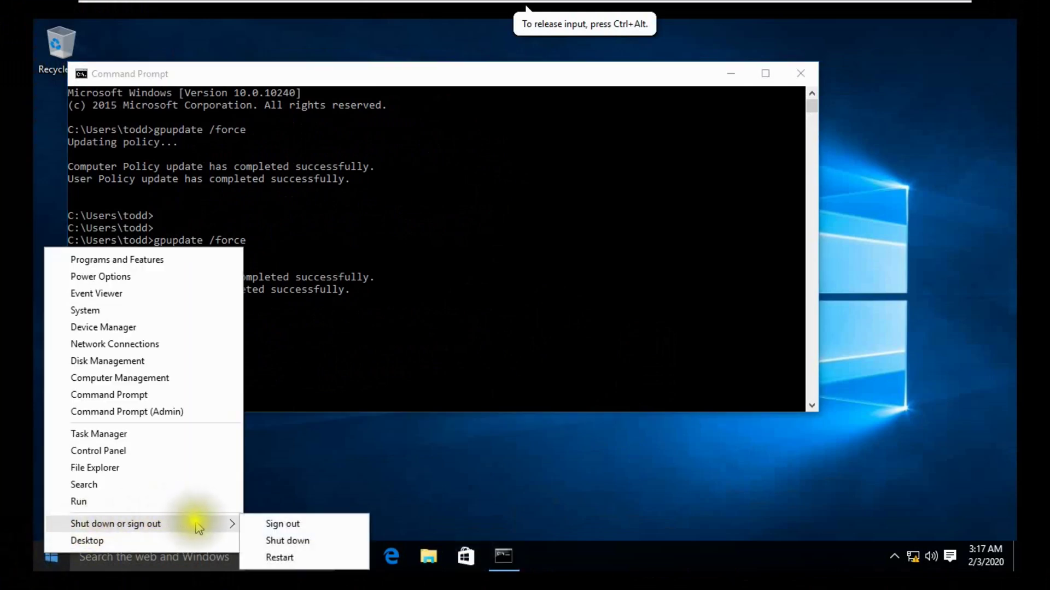
pyautogui.click(279, 557)
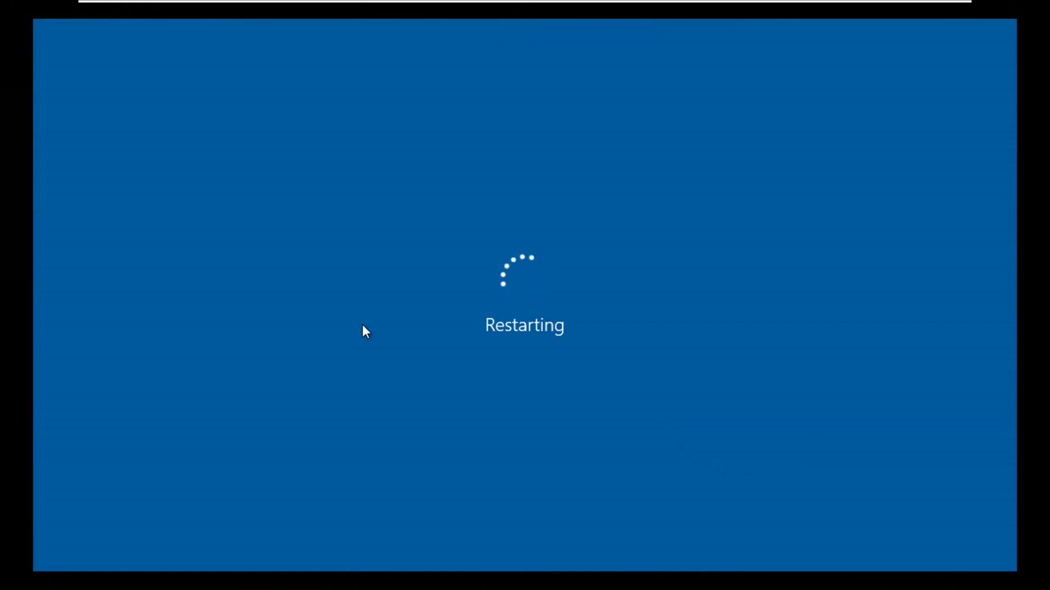
# Step: Check the gpupdate output in PowerShell on the Server 2016 machine, minimize it and return to the Windows 10 machine
pyautogui.moveTo(508, 3)
pyautogui.click(649, 14)
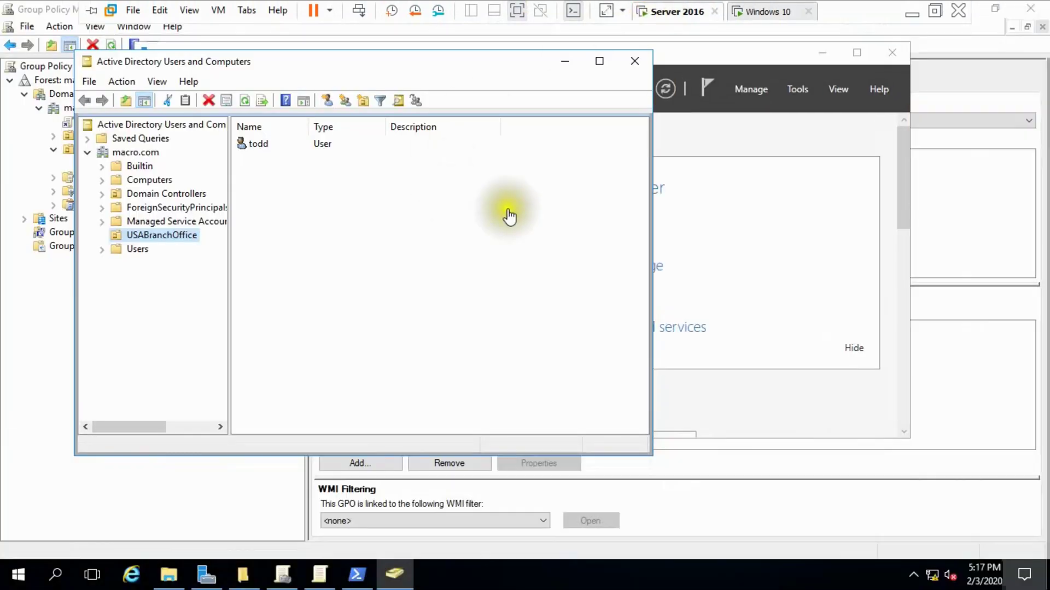
pyautogui.click(355, 573)
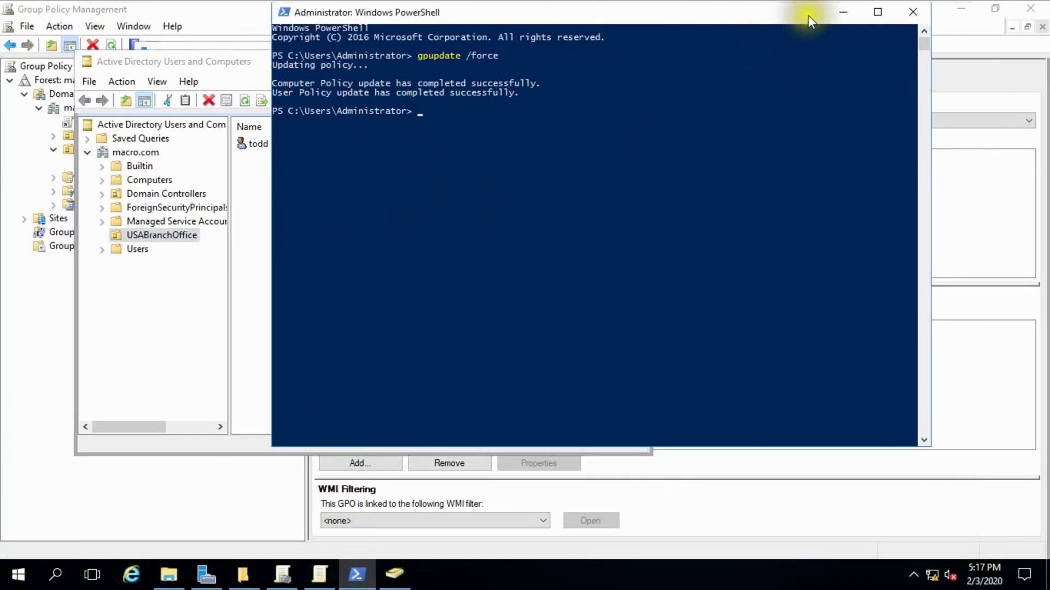
pyautogui.click(843, 12)
pyautogui.moveTo(727, 7)
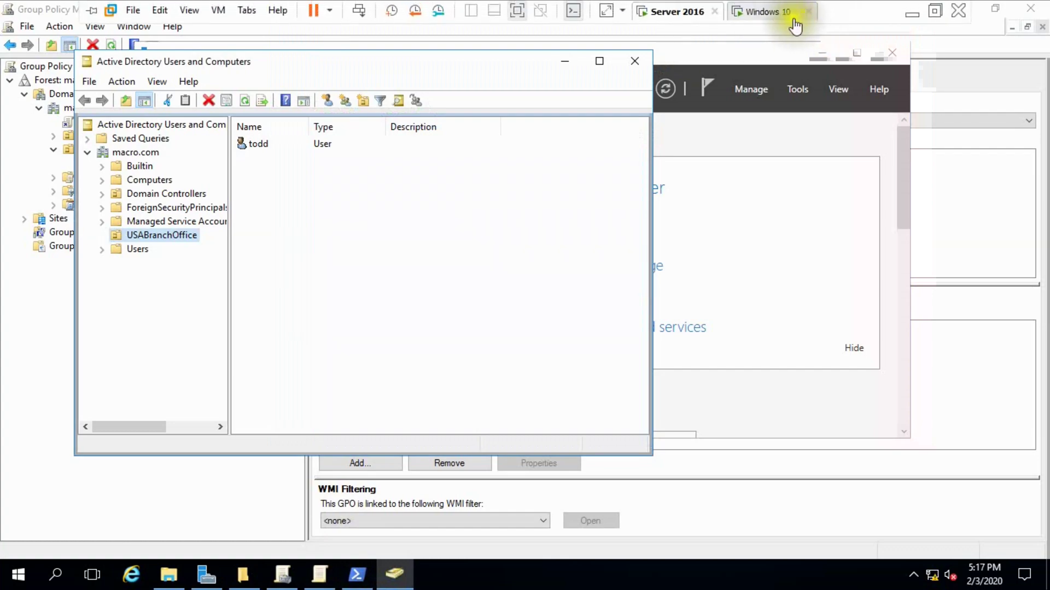
pyautogui.click(788, 14)
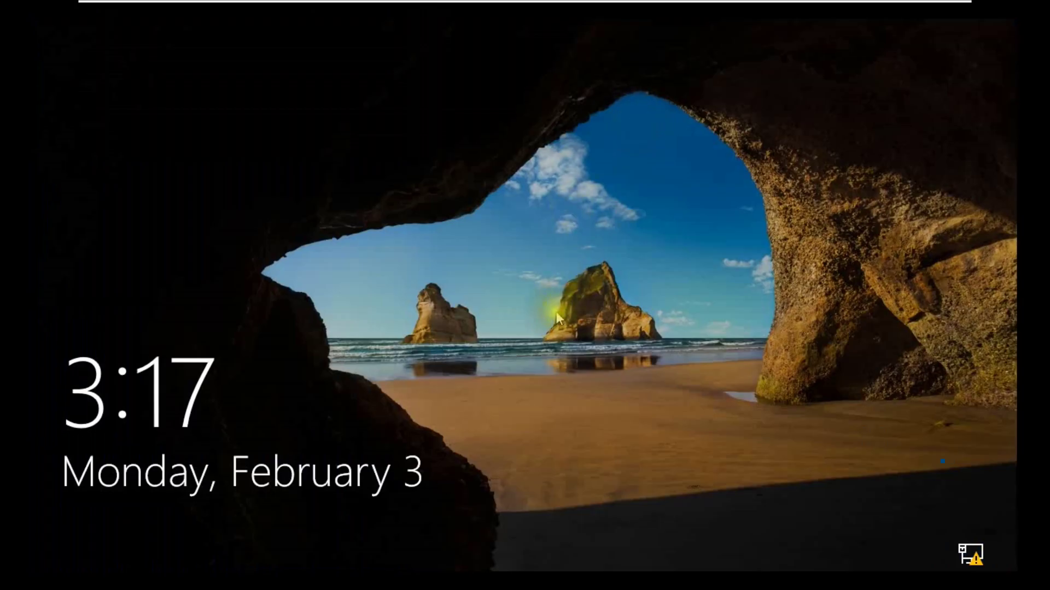
# Step: Sign in to the Windows 10 machine with the domain user's password and move the Recycle Bin icon away from the desktop corner
pyautogui.click(559, 312)
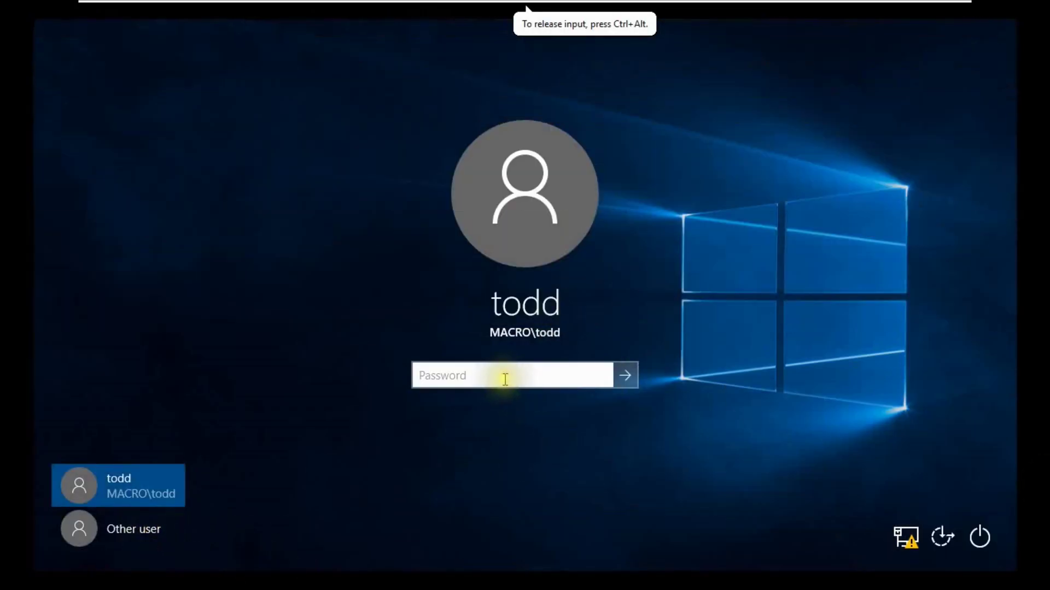
pyautogui.write('********')
pyautogui.press('Return')
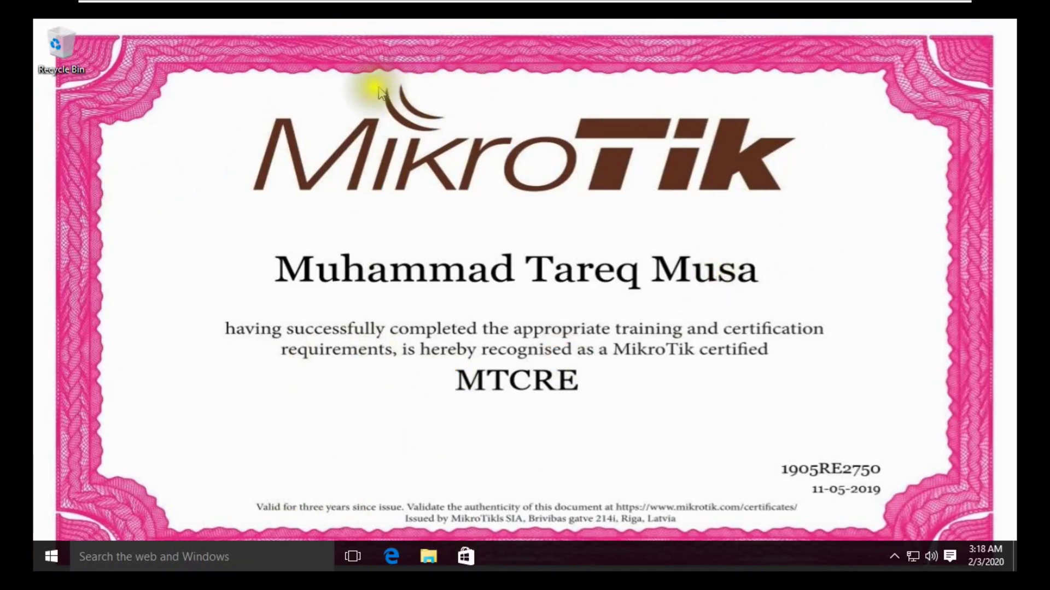
pyautogui.moveTo(53, 47); pyautogui.dragTo(199, 175)
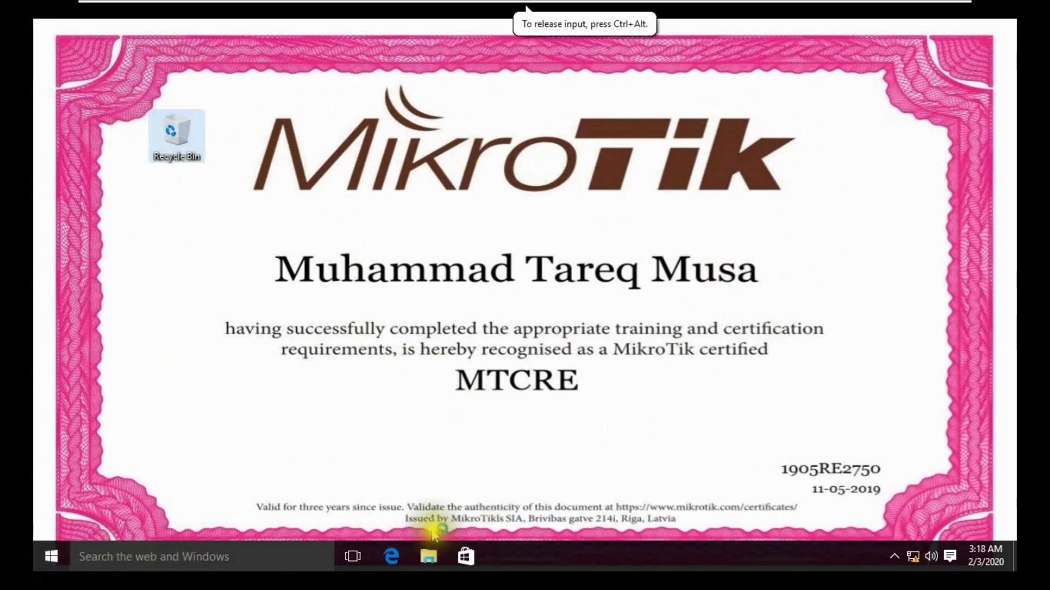
# Step: Open a Command Prompt on the Windows 10 machine by running cmd
pyautogui.press('super+r')
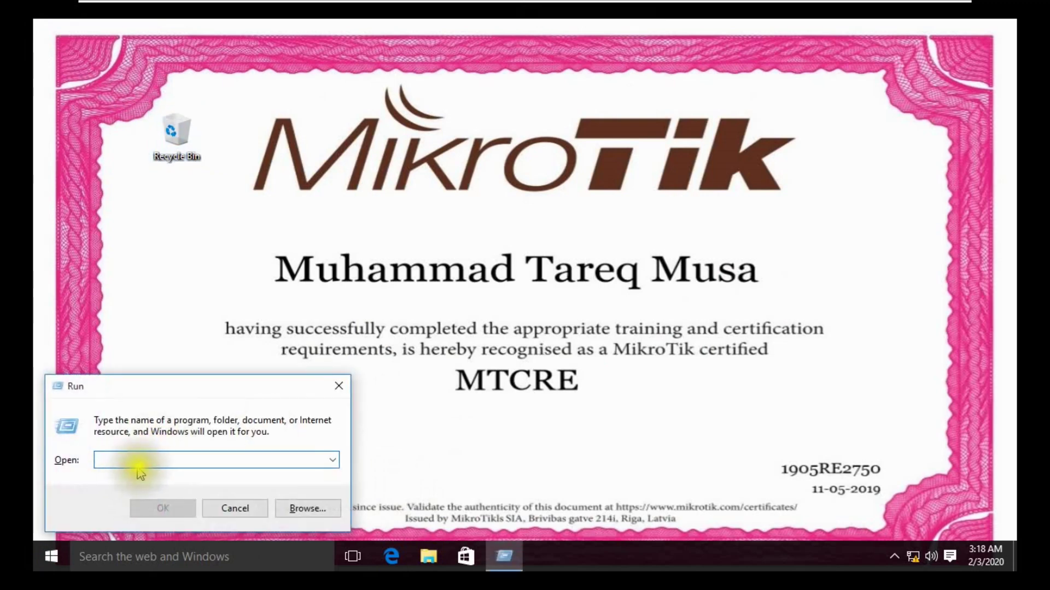
pyautogui.write('cmd')
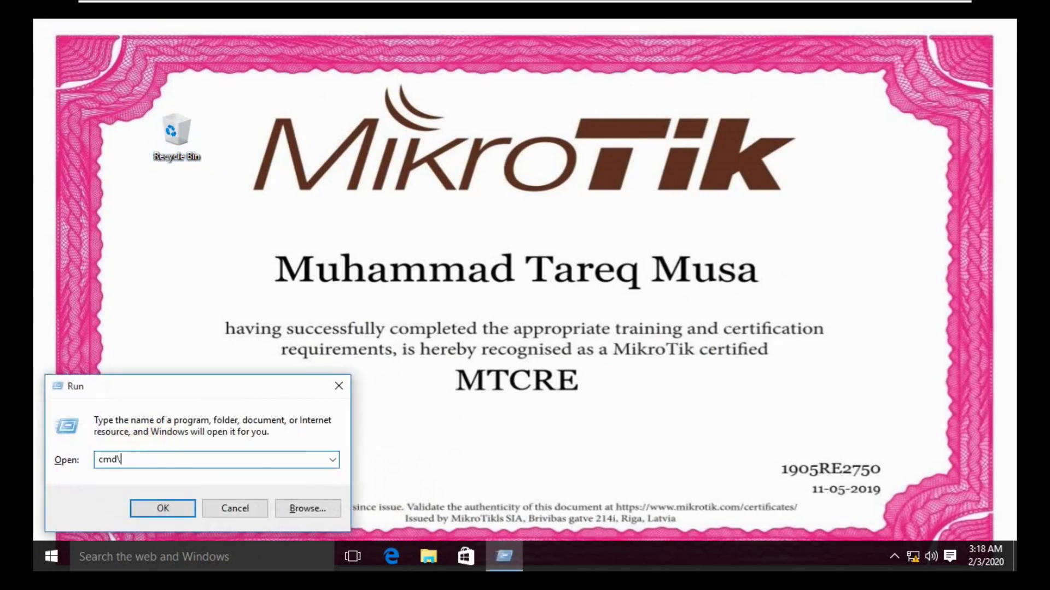
pyautogui.write('\\')
pyautogui.press('BackSpace')
pyautogui.press('Return')
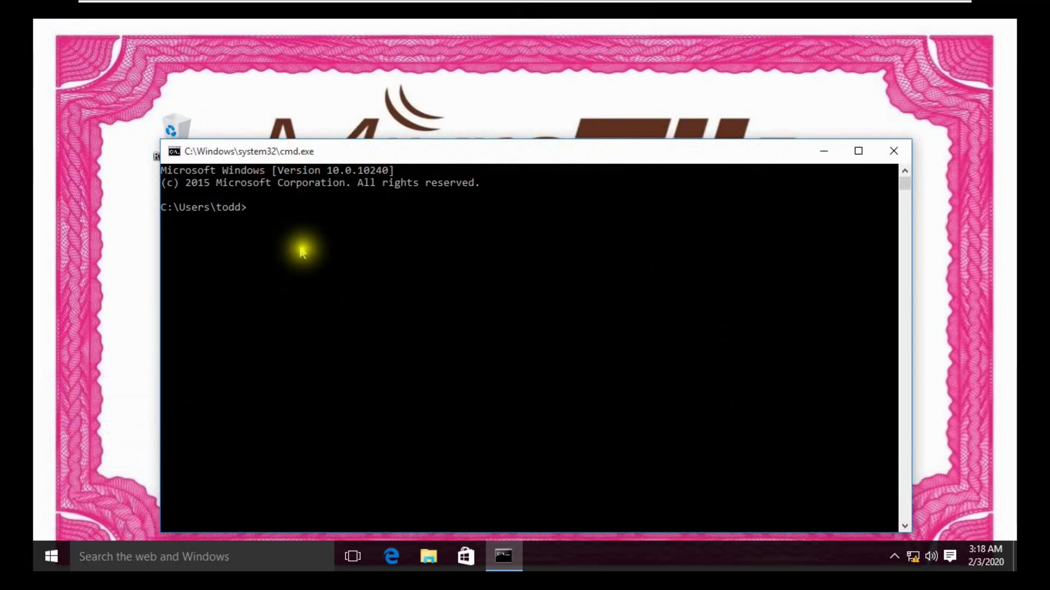
pyautogui.click(217, 220)
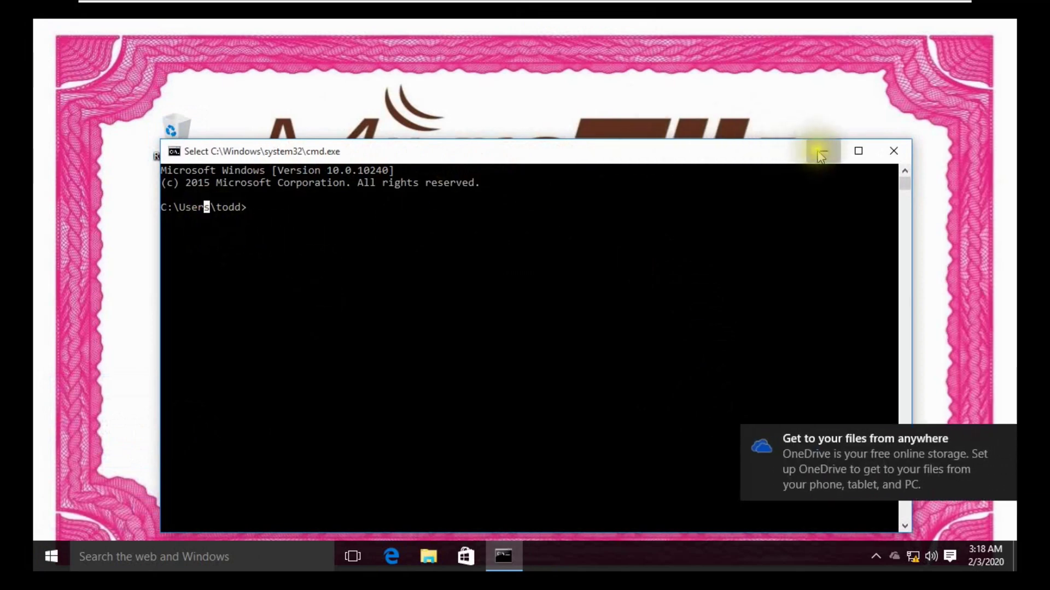
# Step: Minimize the Command Prompt and switch to the Server 2016 virtual machine
pyautogui.click(824, 151)
pyautogui.click(526, 8)
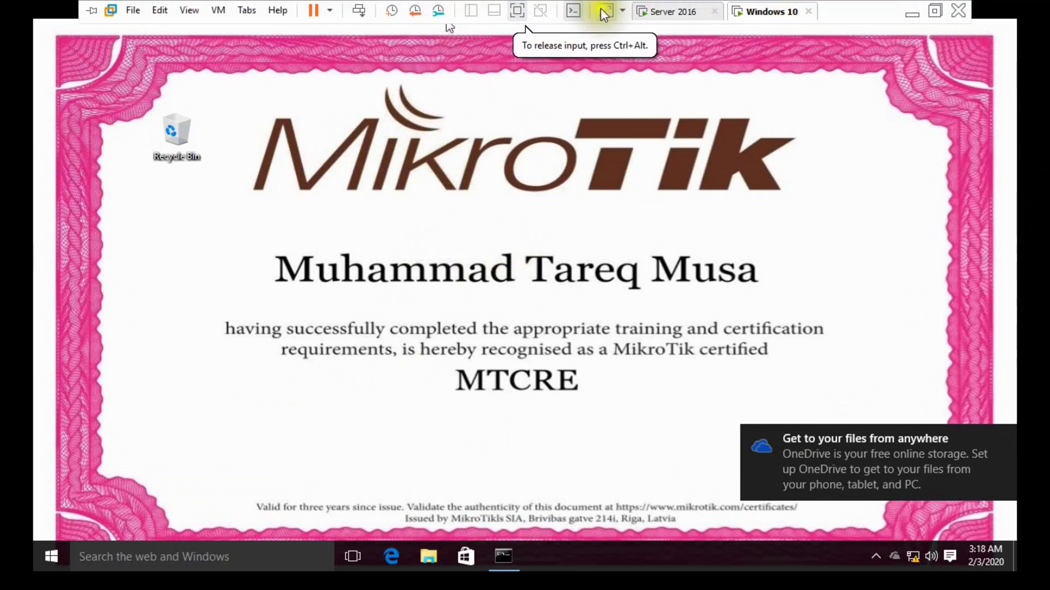
pyautogui.click(670, 11)
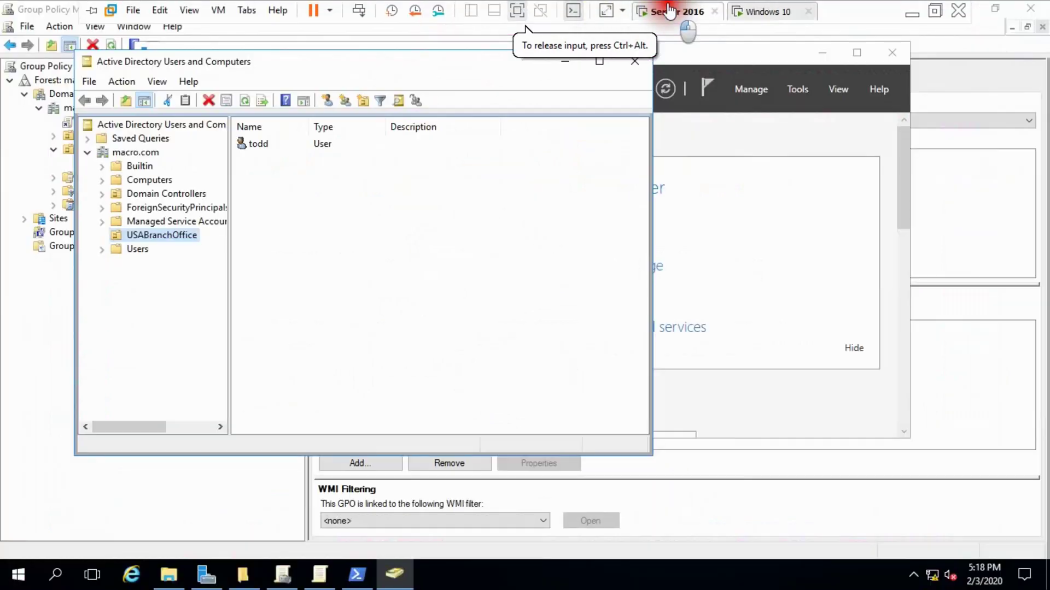
pyautogui.click(163, 241)
pyautogui.rightClick(164, 236)
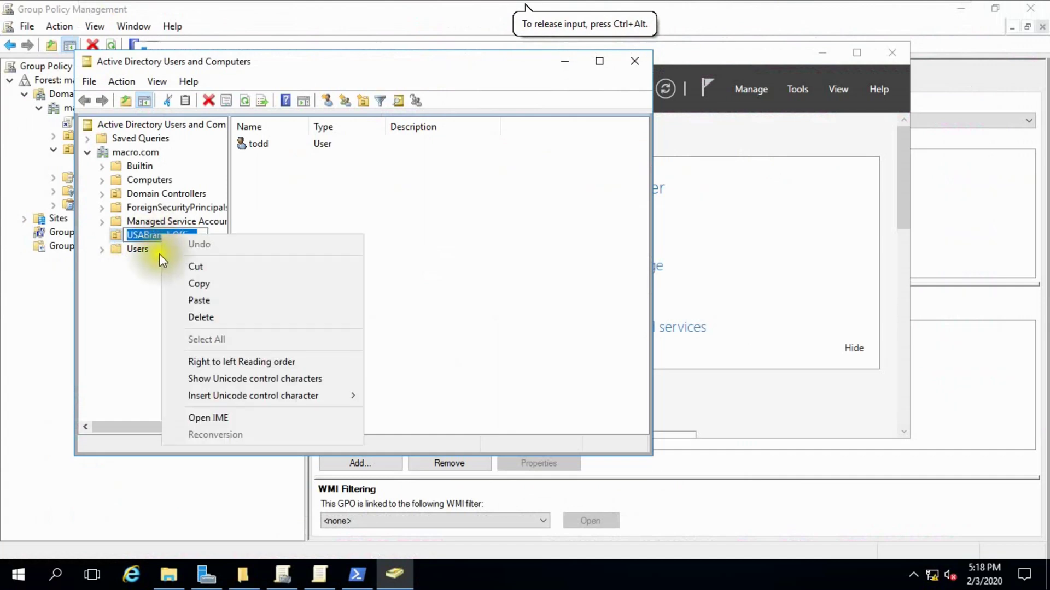
pyautogui.press('Escape')
pyautogui.press('Escape')
pyautogui.rightClick(162, 239)
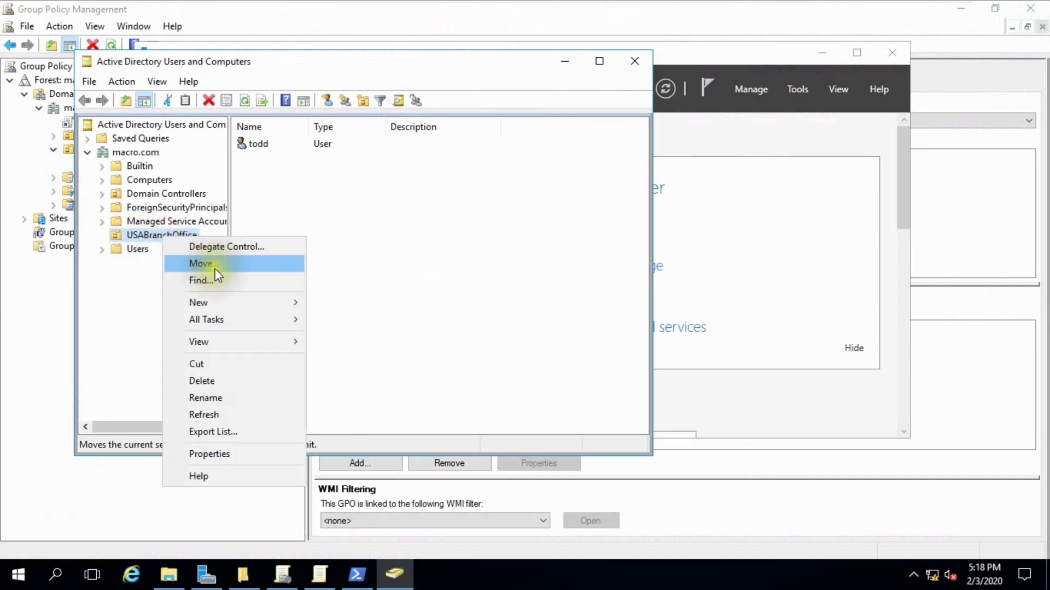
pyautogui.click(145, 272)
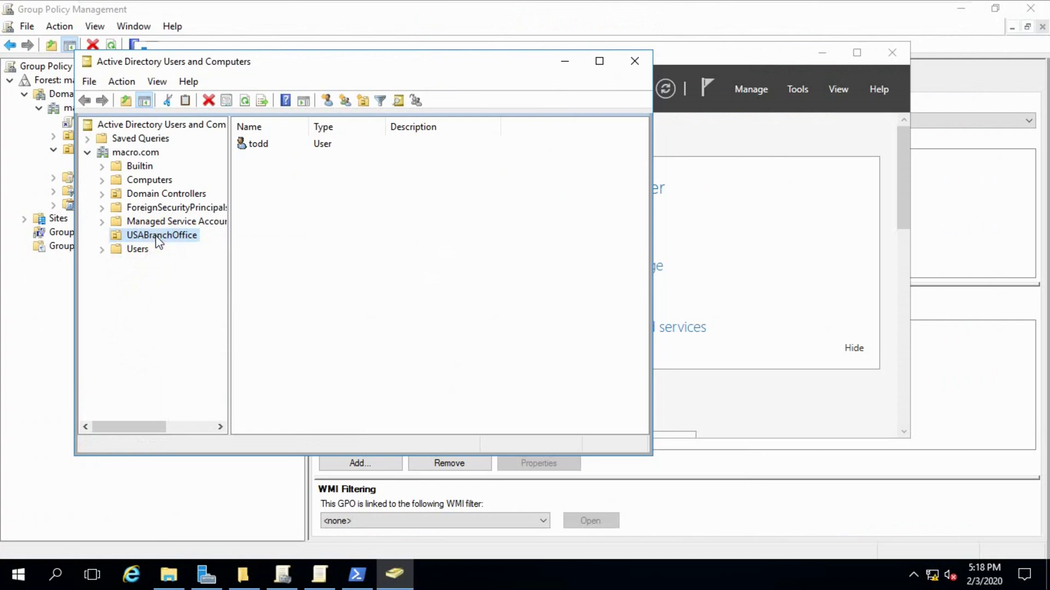
# Step: Open USE_GPO for editing in a maximized editor and show the Desktop settings under User Configuration's Administrative Templates
pyautogui.click(53, 288)
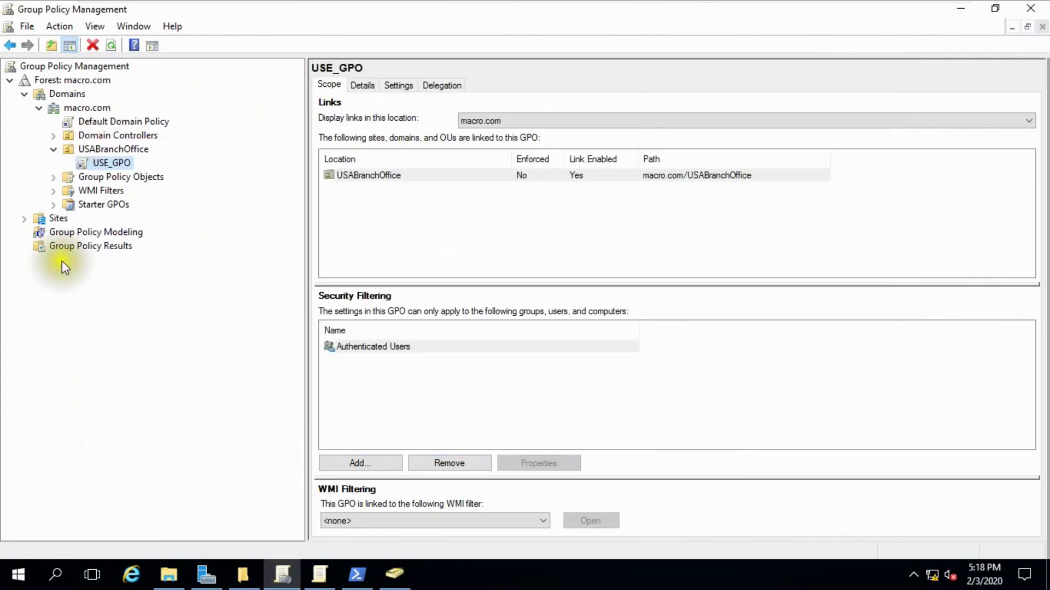
pyautogui.rightClick(101, 165)
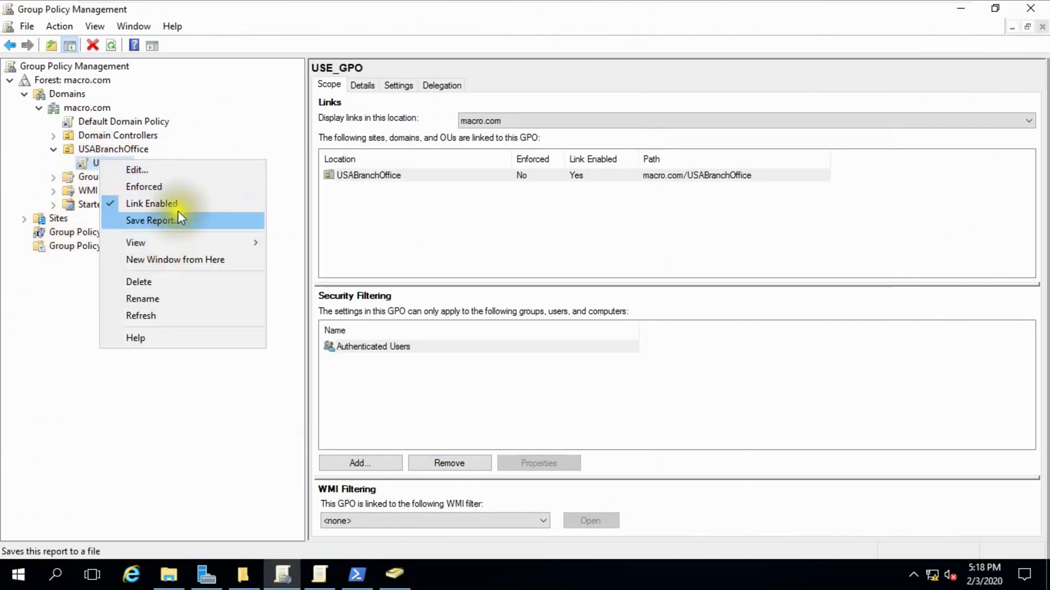
pyautogui.click(176, 171)
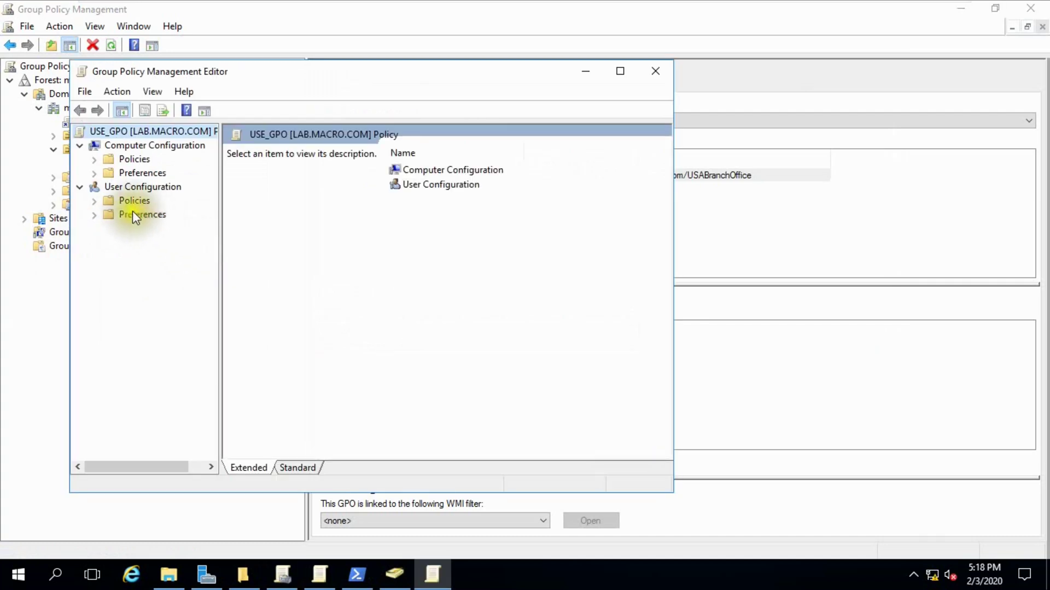
pyautogui.click(96, 200)
pyautogui.click(164, 244)
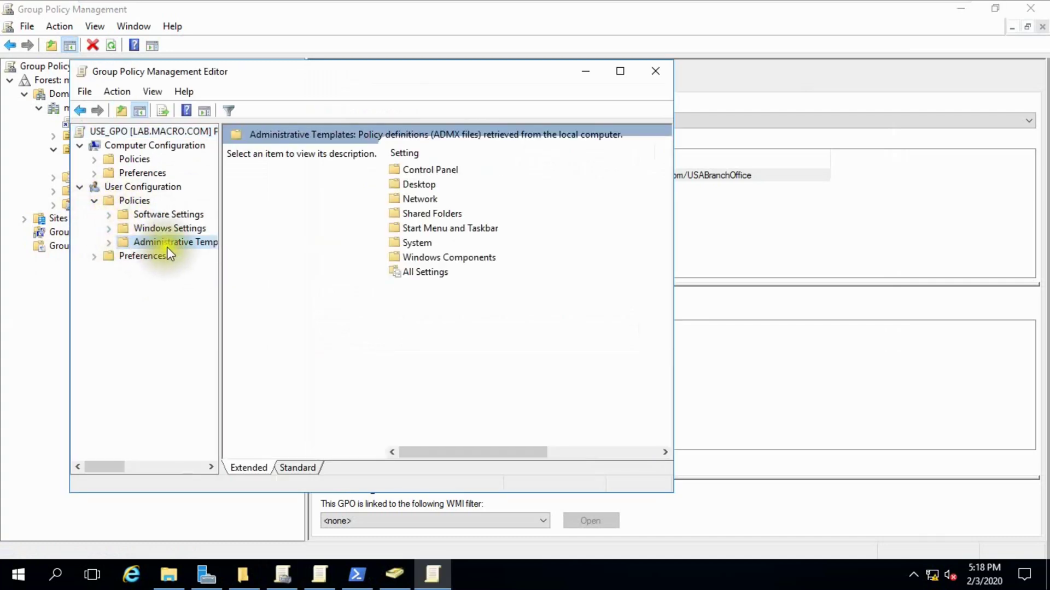
pyautogui.click(109, 244)
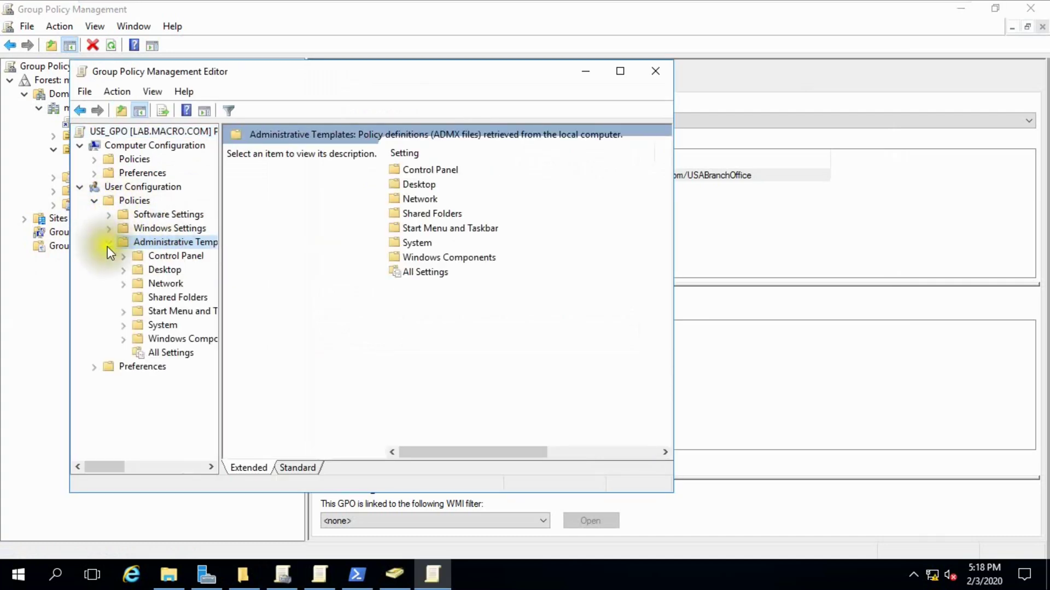
pyautogui.click(129, 271)
pyautogui.click(178, 297)
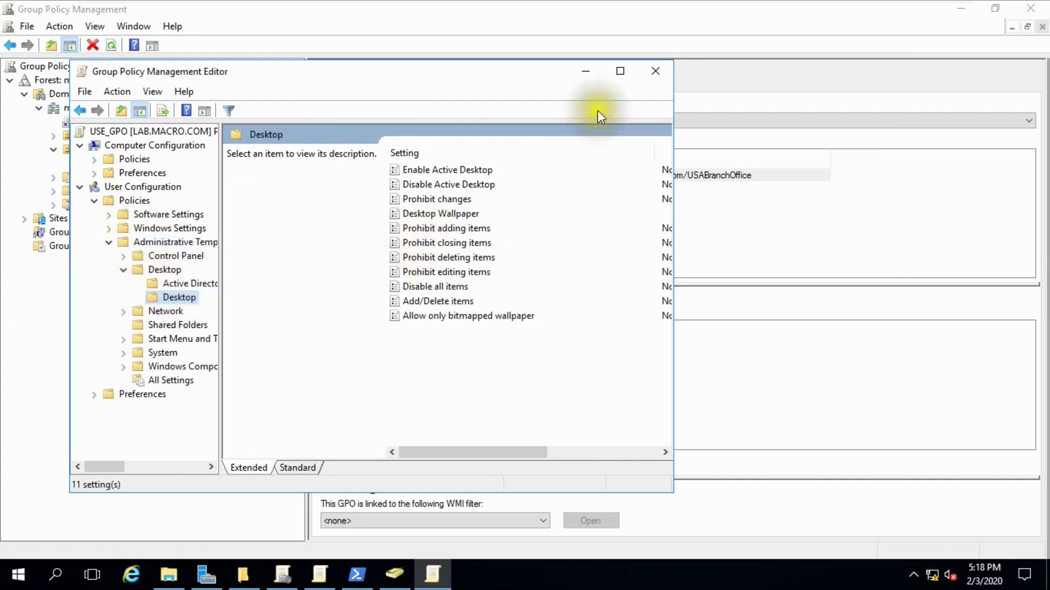
pyautogui.click(619, 71)
# Step: Set the wallpaper style of the Desktop Wallpaper policy to Center and apply the change
pyautogui.doubleClick(395, 148)
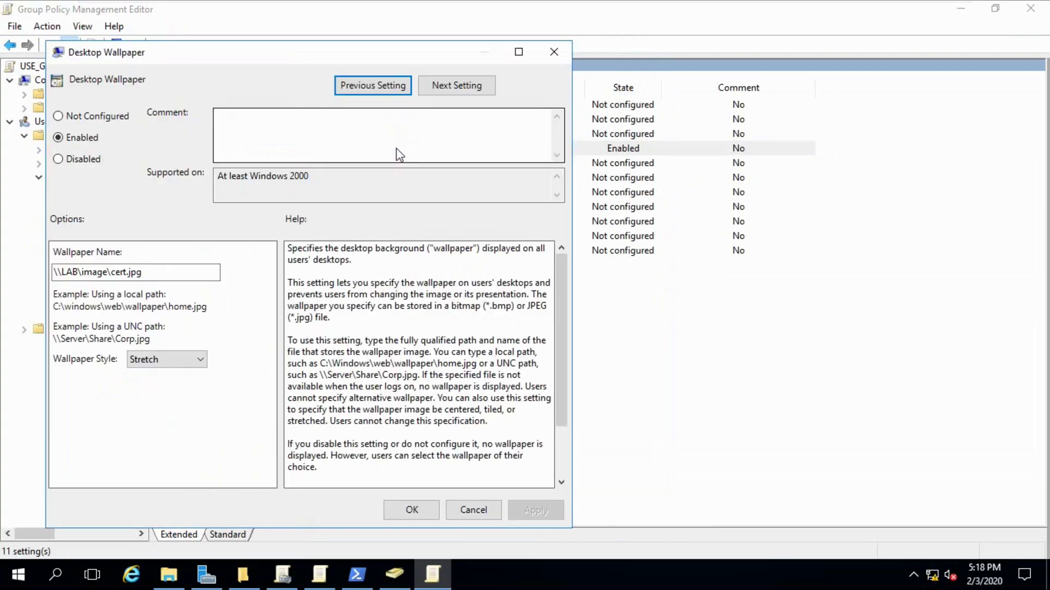
pyautogui.click(182, 359)
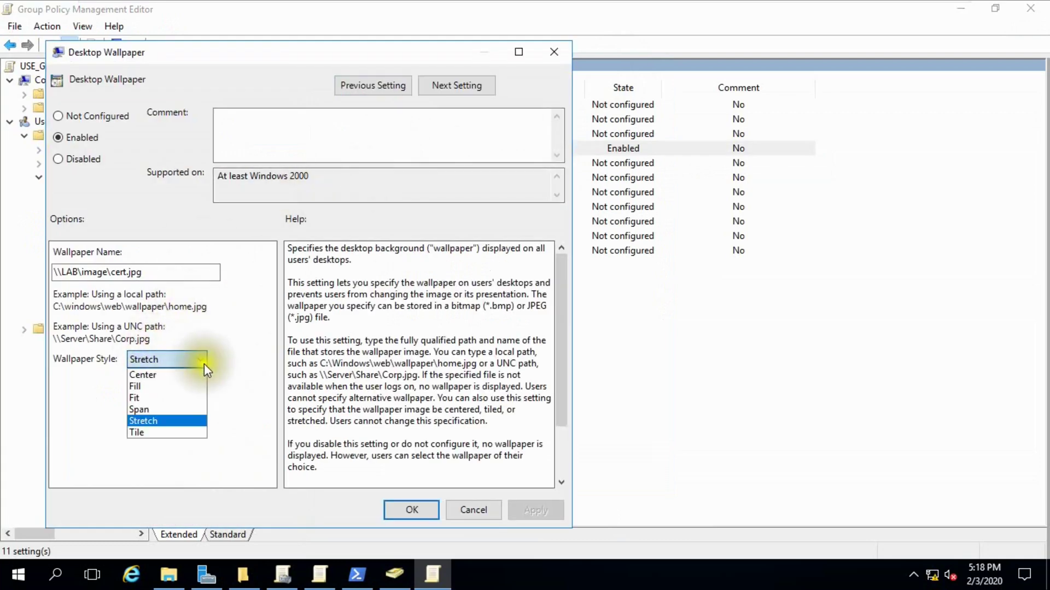
pyautogui.click(164, 376)
pyautogui.click(527, 514)
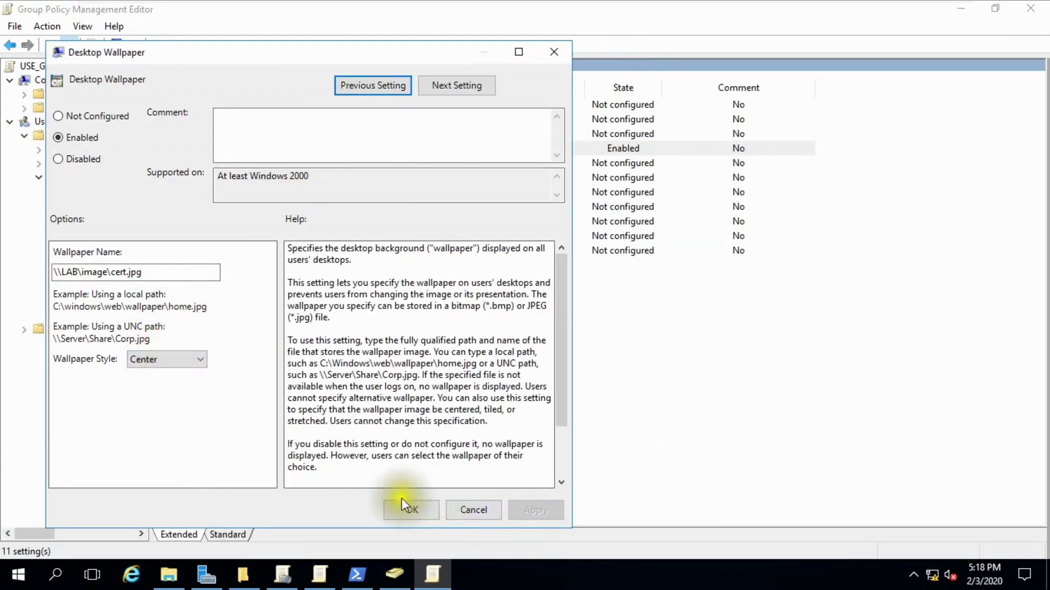
pyautogui.click(400, 508)
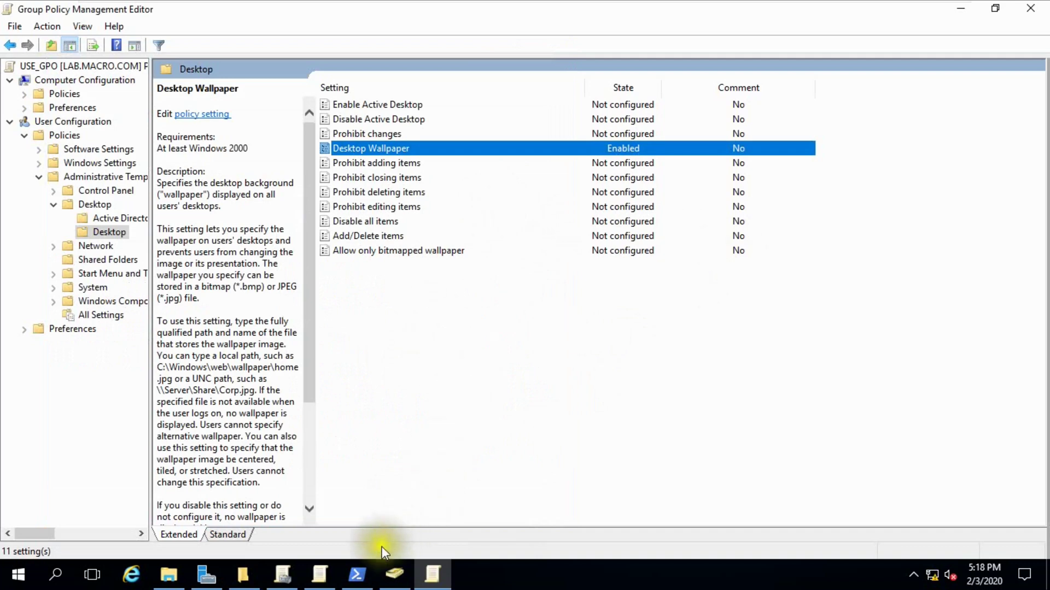
# Step: Run gpupdate /force again in the server's PowerShell window
pyautogui.click(357, 574)
pyautogui.press('Up')
pyautogui.press('Return')
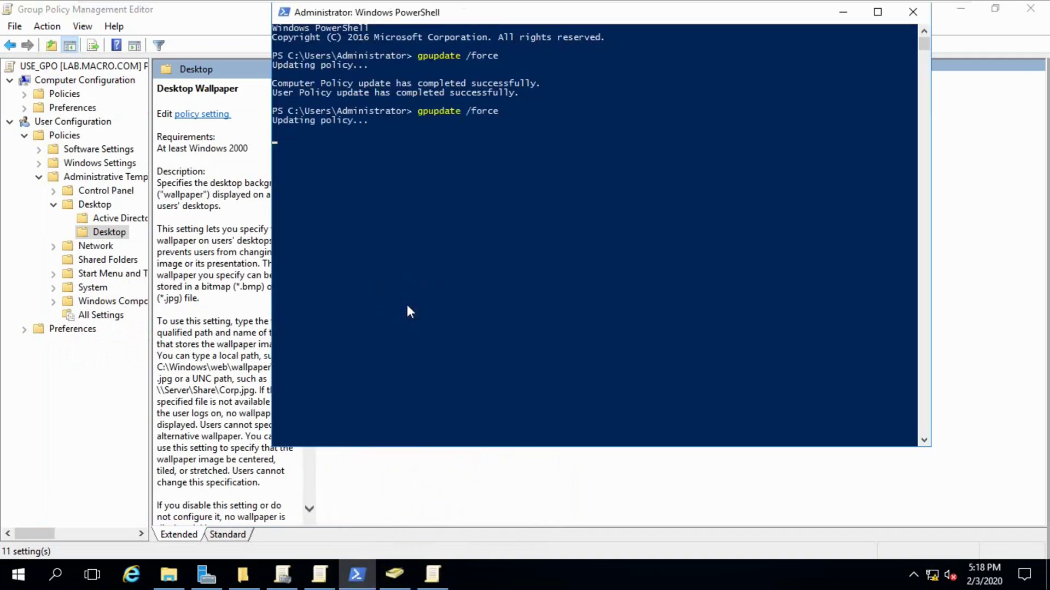
# Step: Switch to the Windows 10 virtual machine and run gpupdate /force in its minimized Command Prompt
pyautogui.moveTo(688, 7)
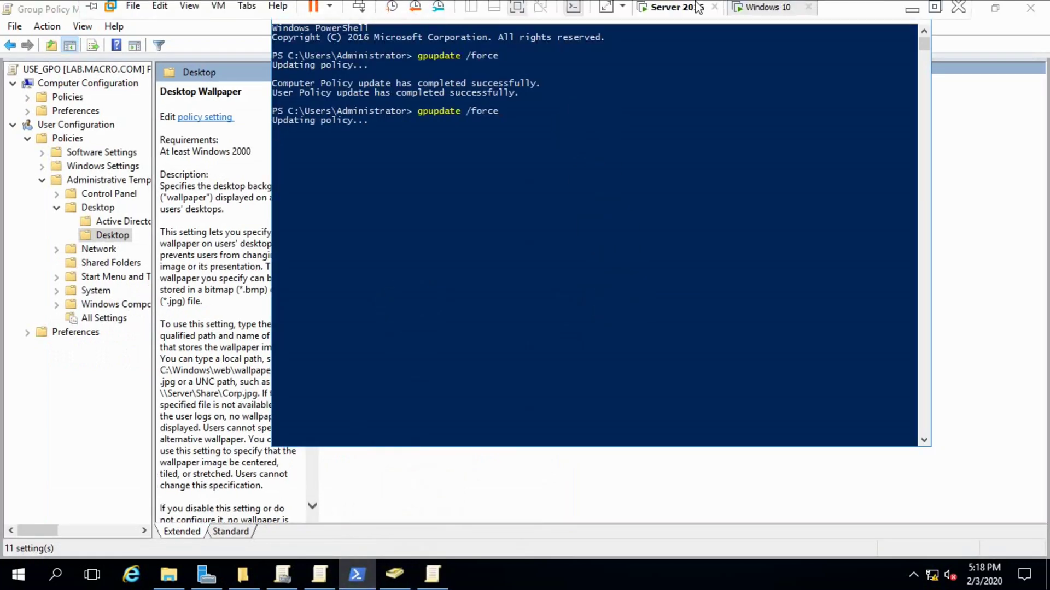
pyautogui.click(777, 12)
pyautogui.click(506, 558)
pyautogui.click(495, 394)
pyautogui.write('gp')
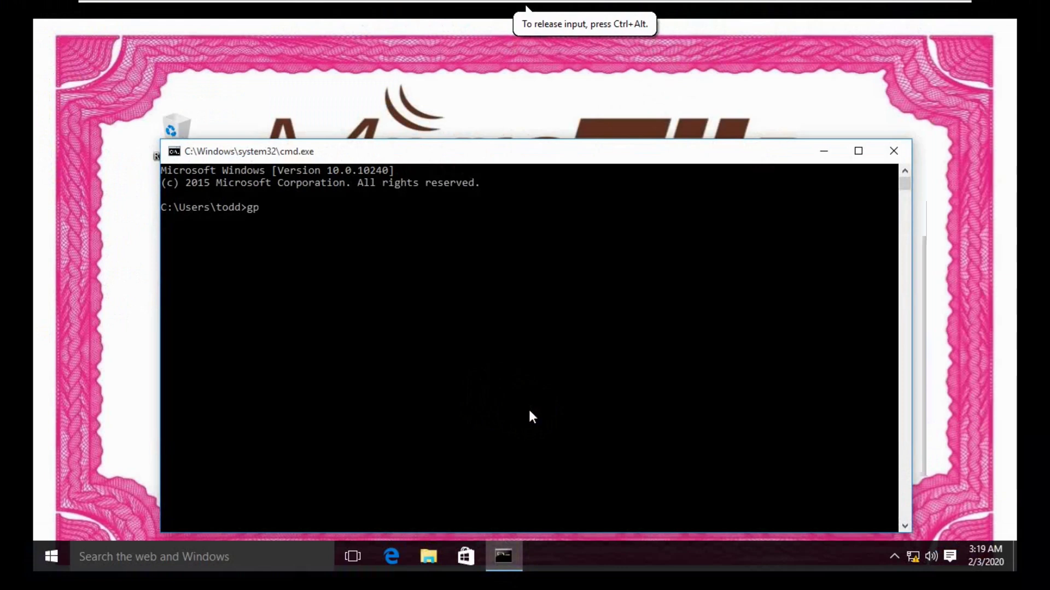
pyautogui.write('update /force')
pyautogui.press('Return')
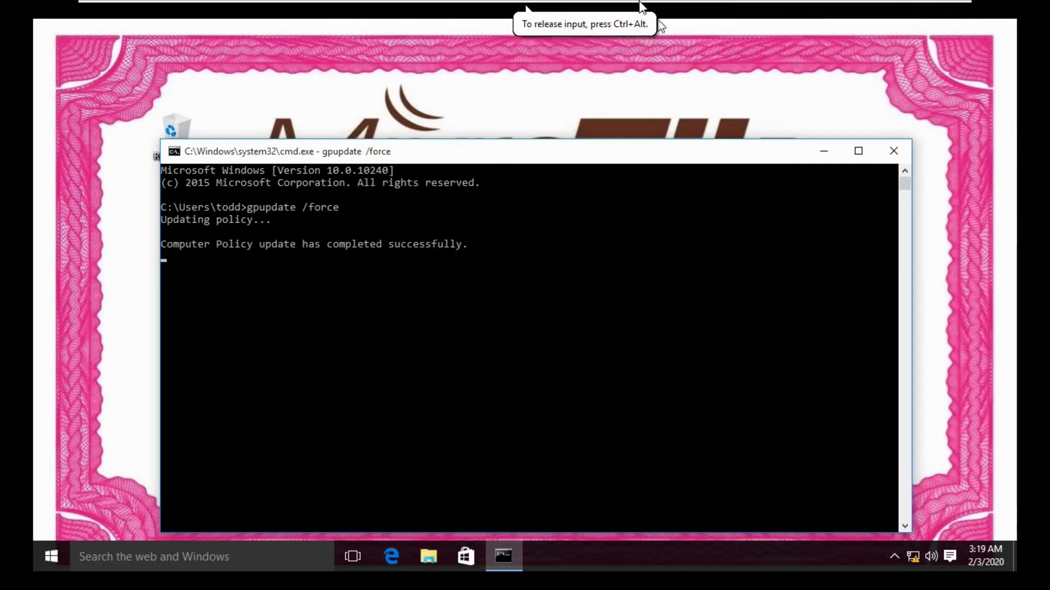
# Step: Check the policy update in PowerShell on the Server 2016 machine, and return to the Windows 10 machine to restart it
pyautogui.click(691, 11)
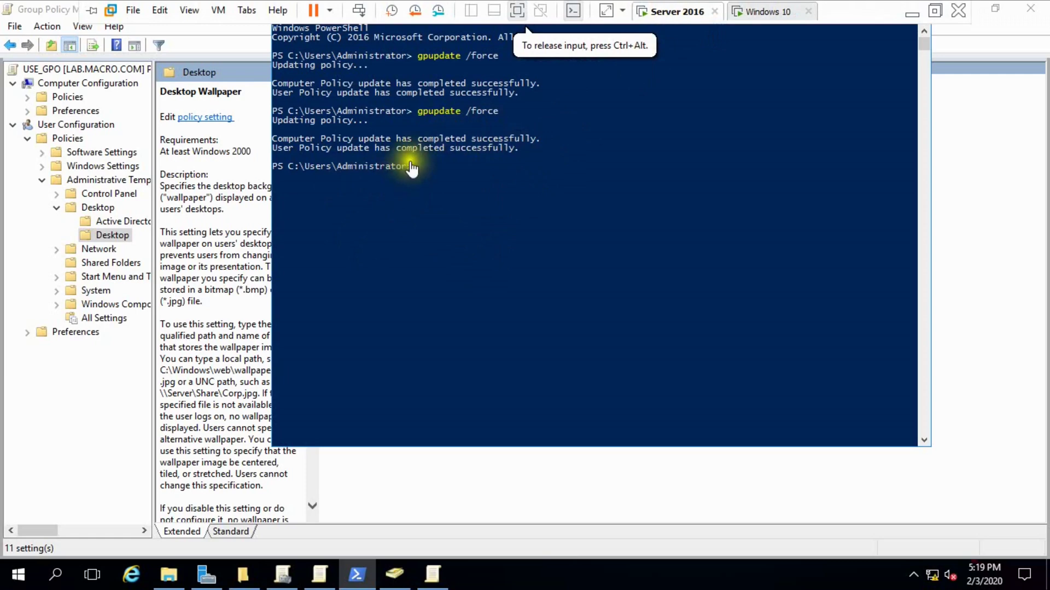
pyautogui.click(736, 11)
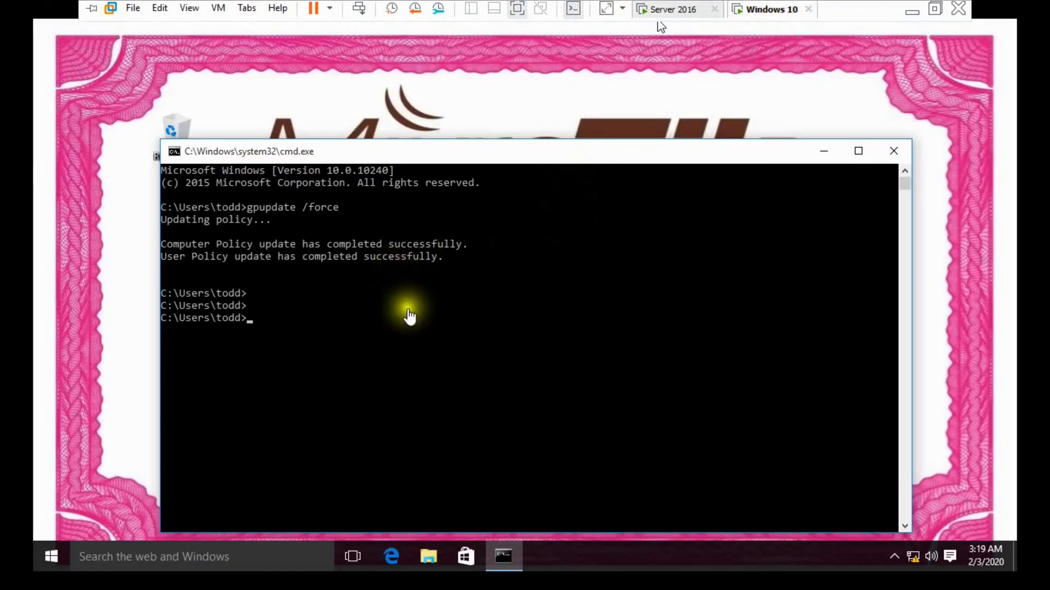
pyautogui.rightClick(50, 555)
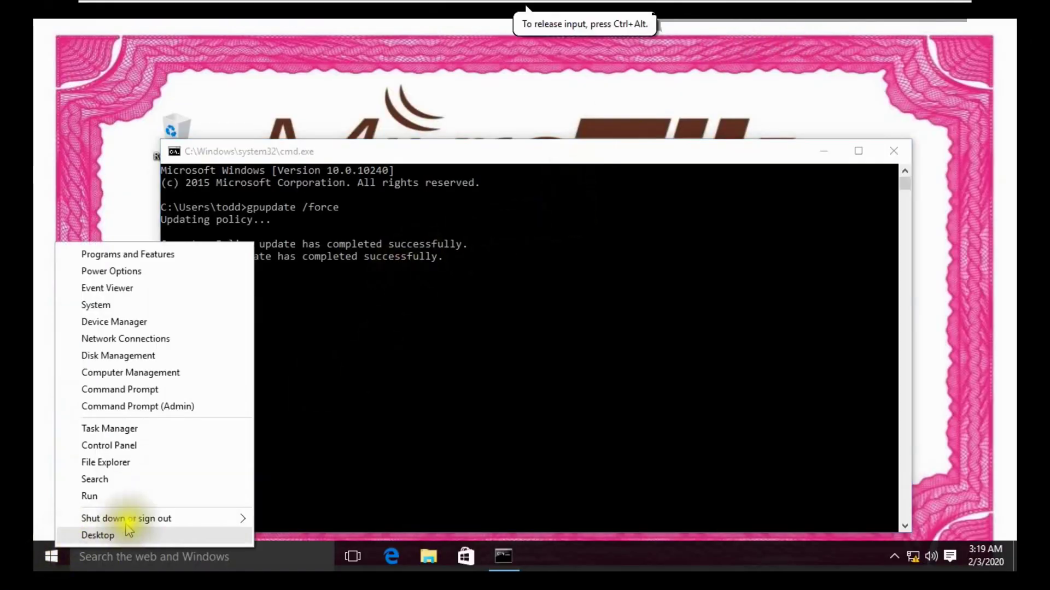
pyautogui.press('Escape')
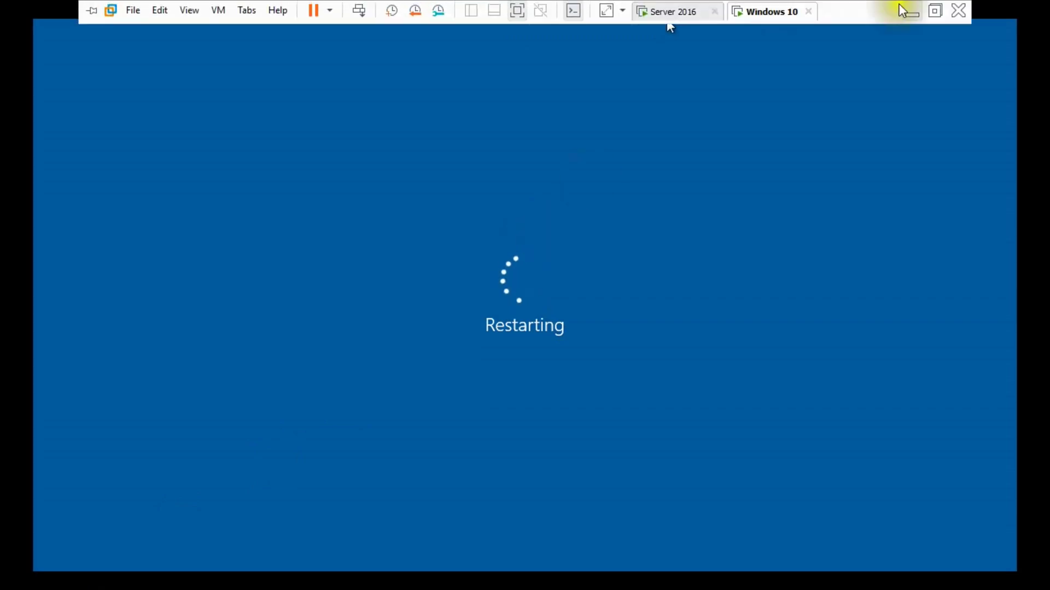
# Step: Return the restarted Windows 10 virtual machine to full screen and sign in with the domain user's password to check the wallpaper
pyautogui.click(902, 9)
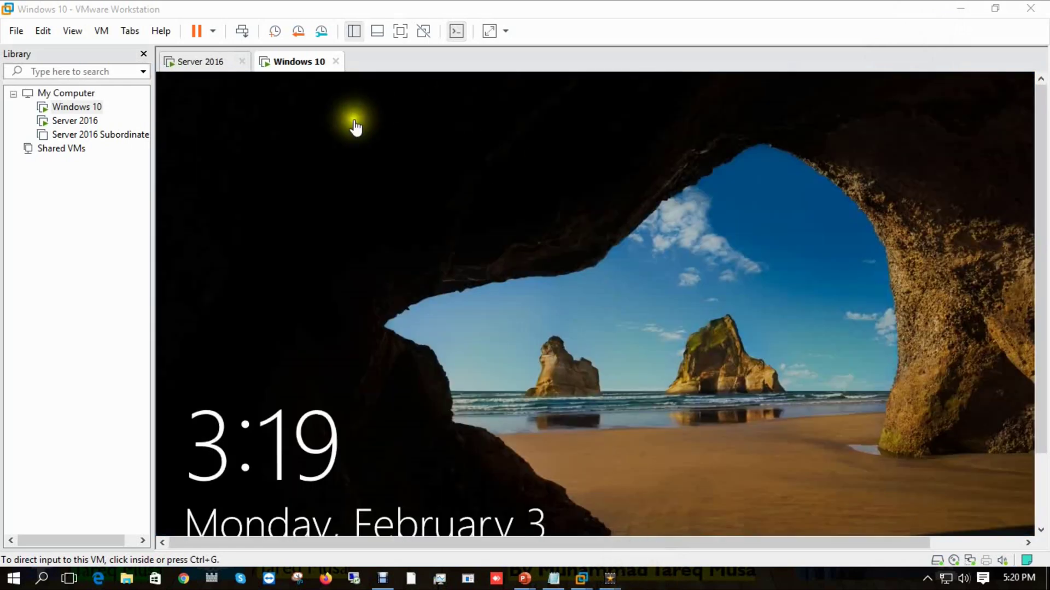
pyautogui.click(405, 30)
pyautogui.click(701, 474)
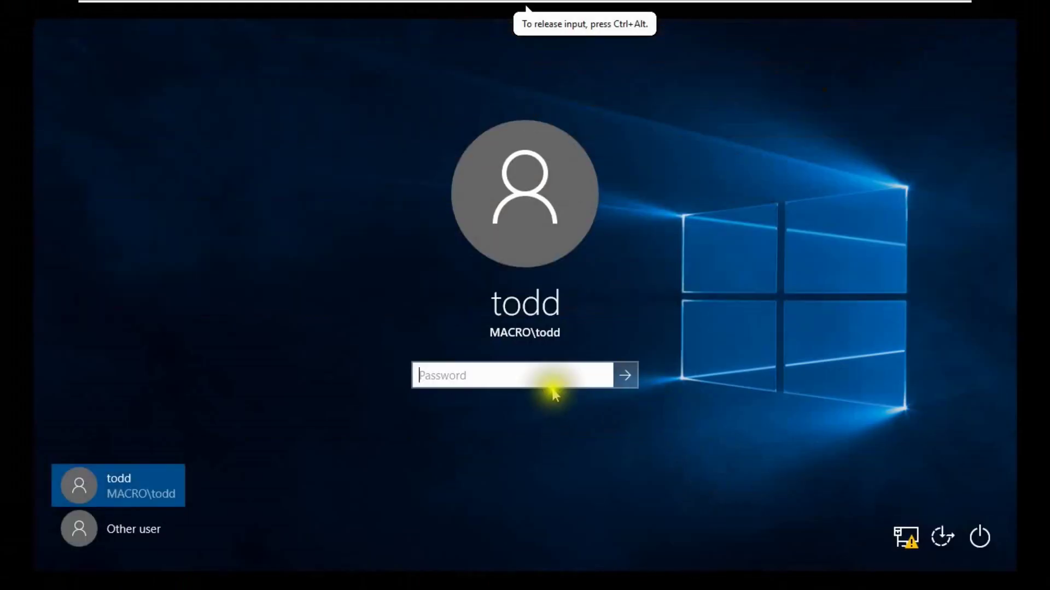
pyautogui.write('******')
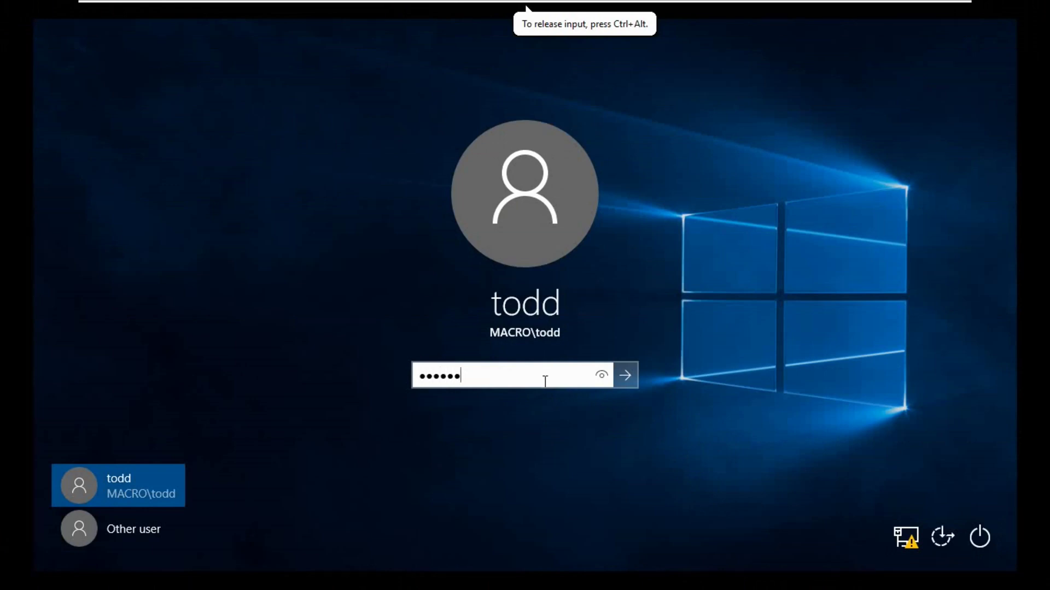
pyautogui.press('Return')
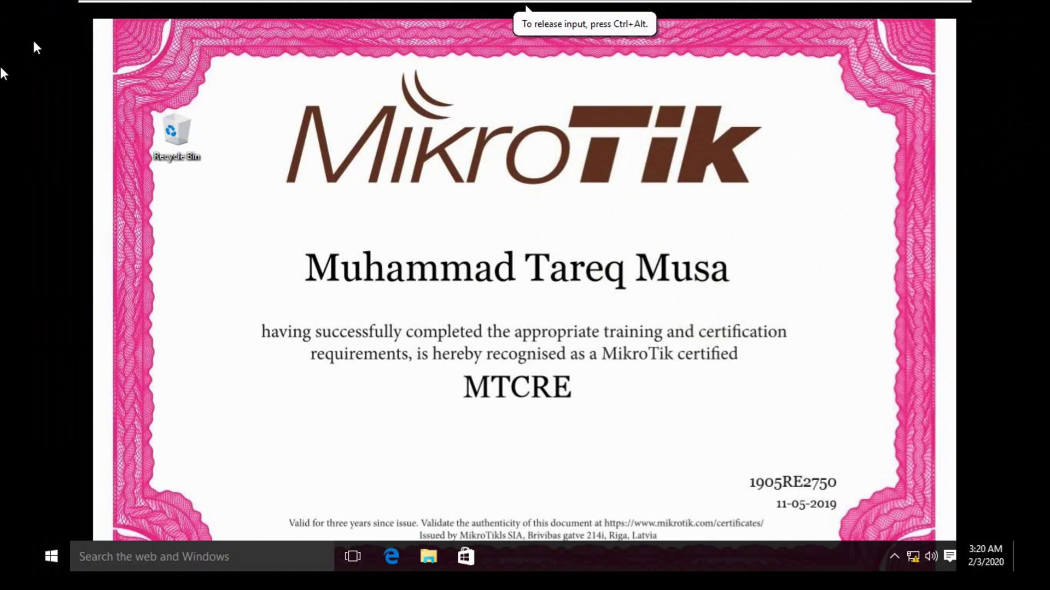
pyautogui.moveTo(714, 19)
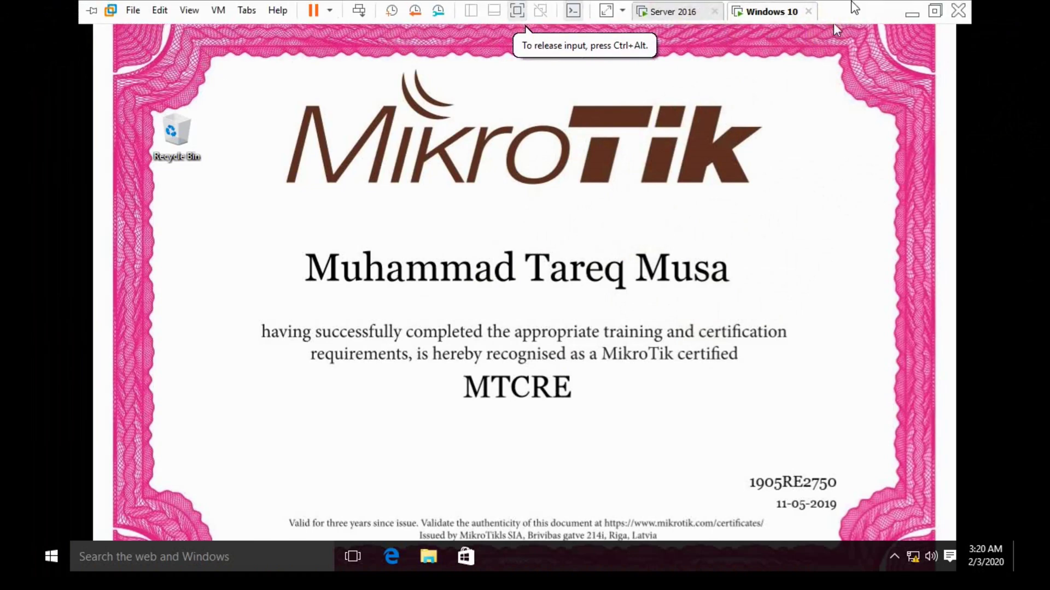